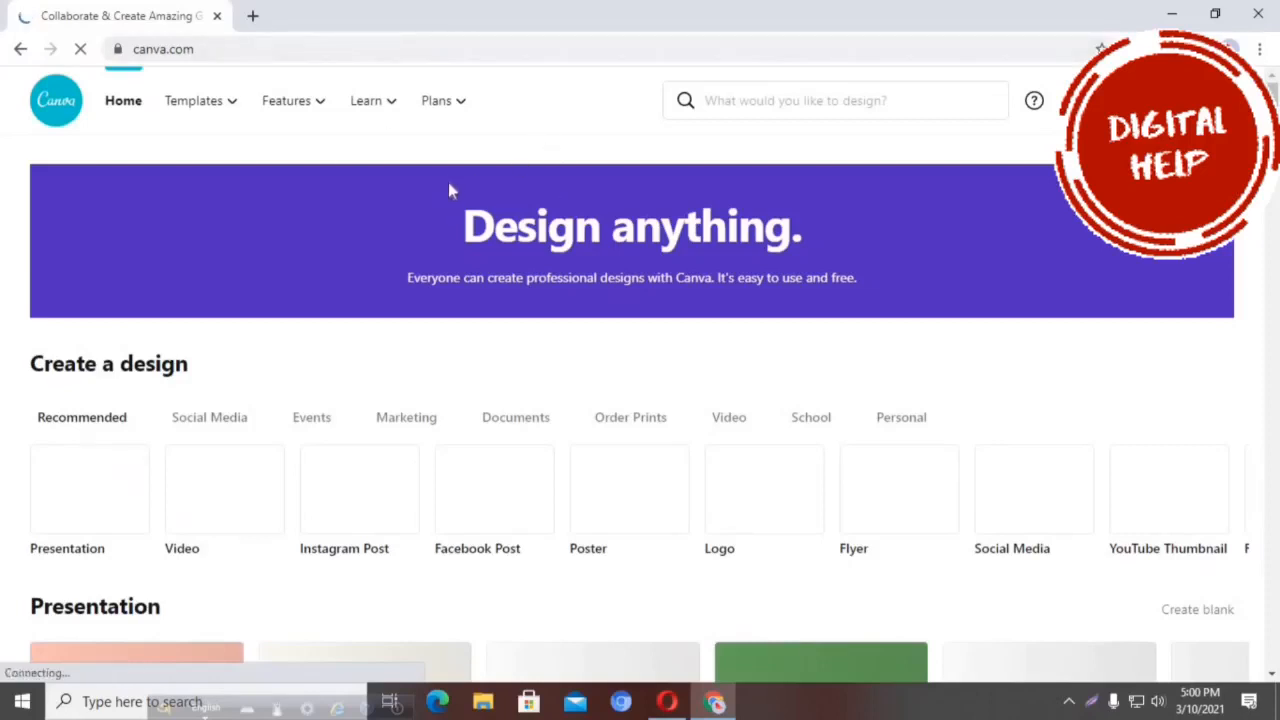
# Step: Look over the Canva home page and accept the cookie notice
pyautogui.scroll(-5, 549, 291)
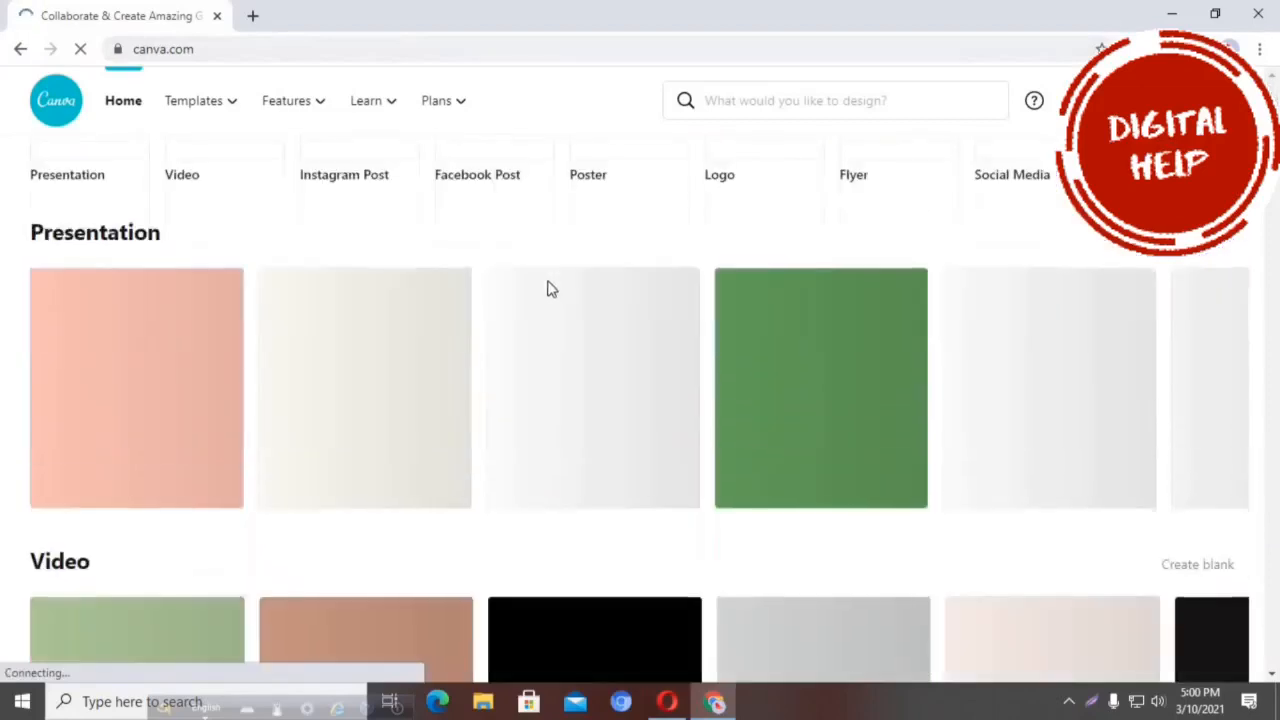
pyautogui.scroll(-2, 494, 221)
pyautogui.scroll(10, 494, 220)
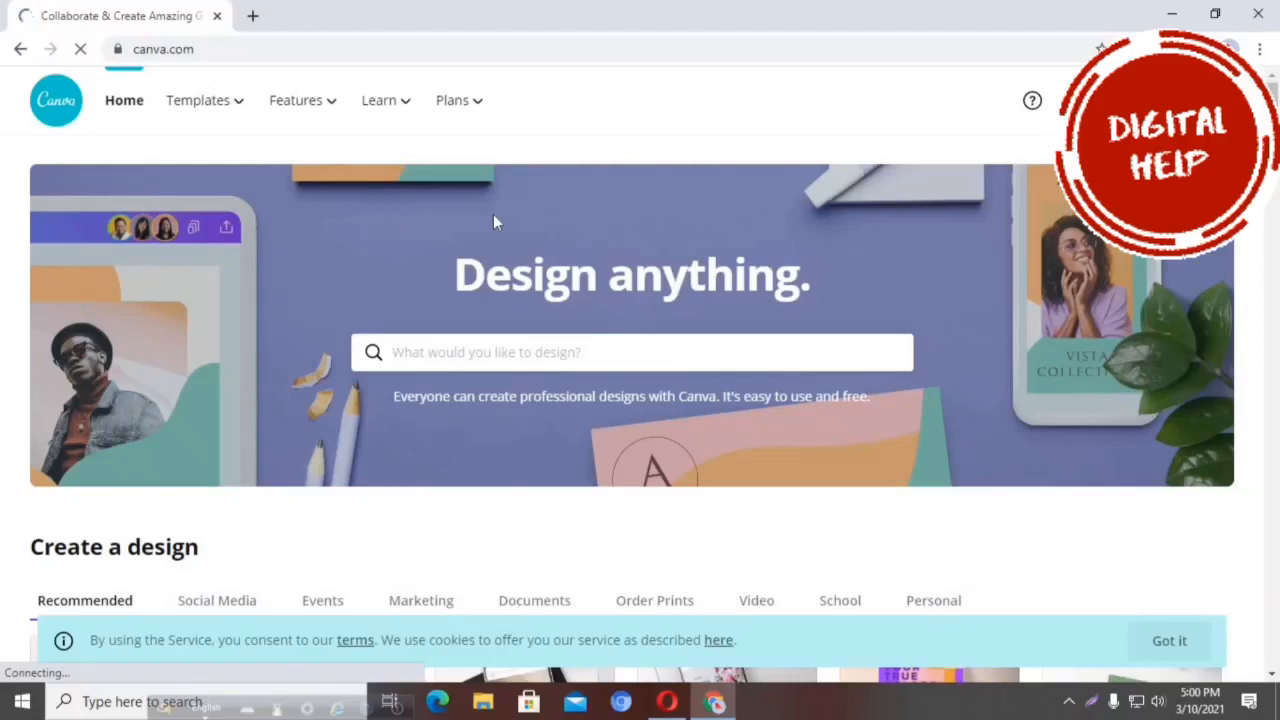
pyautogui.scroll(-3, 514, 225)
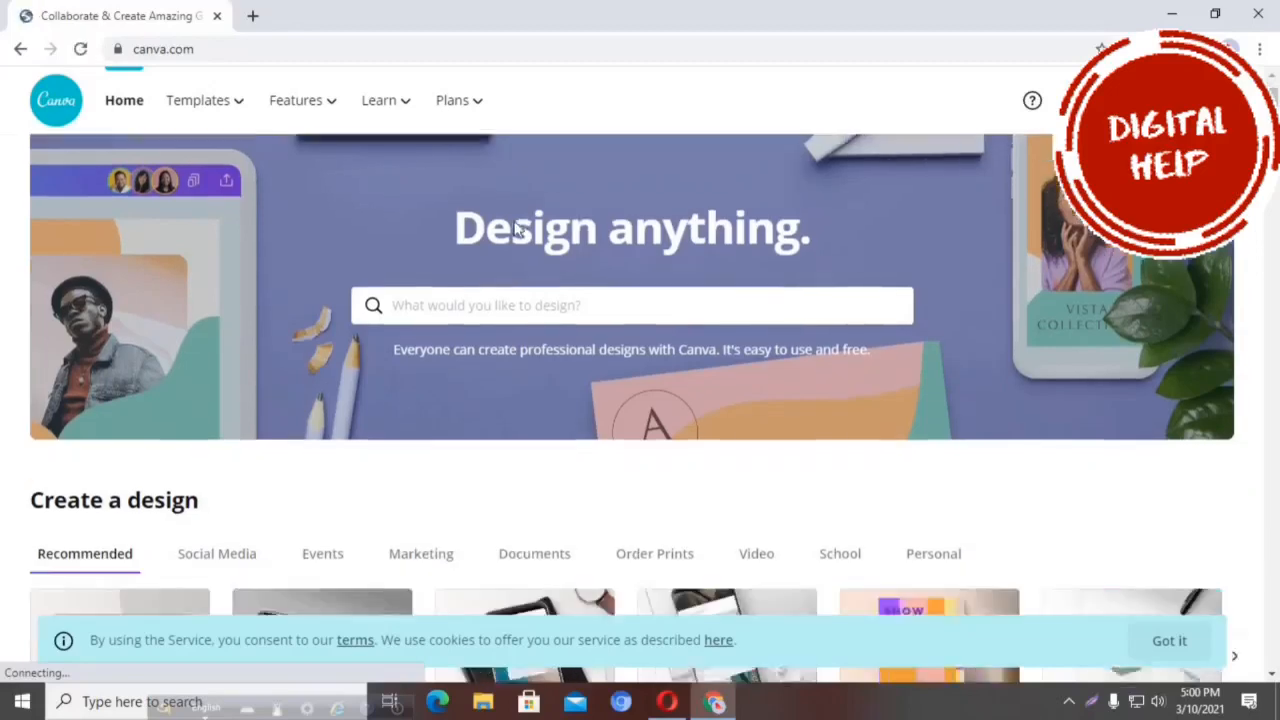
pyautogui.click(1155, 640)
# Step: Browse the home page's template categories, from Presentation, Video and Instagram Post through Poster, Logo and Flyer to Facebook Cover
pyautogui.scroll(-3, 776, 510)
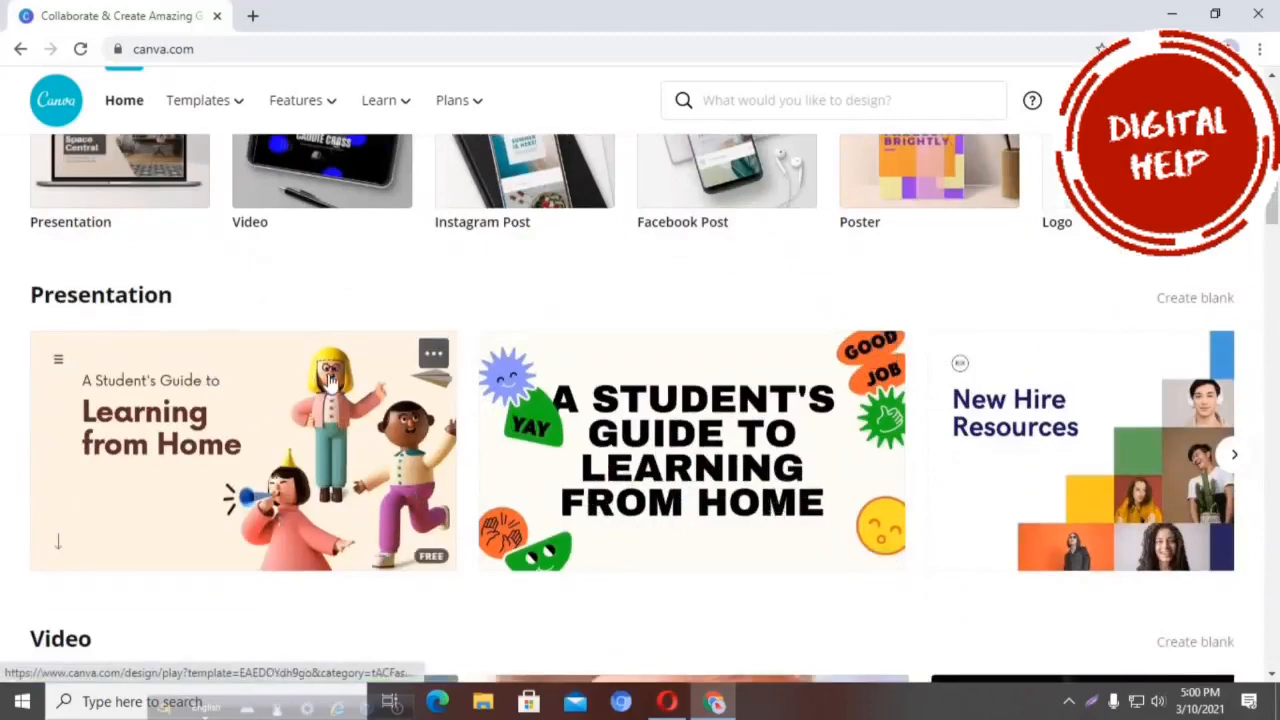
pyautogui.scroll(-3, 326, 382)
pyautogui.scroll(-1, 326, 380)
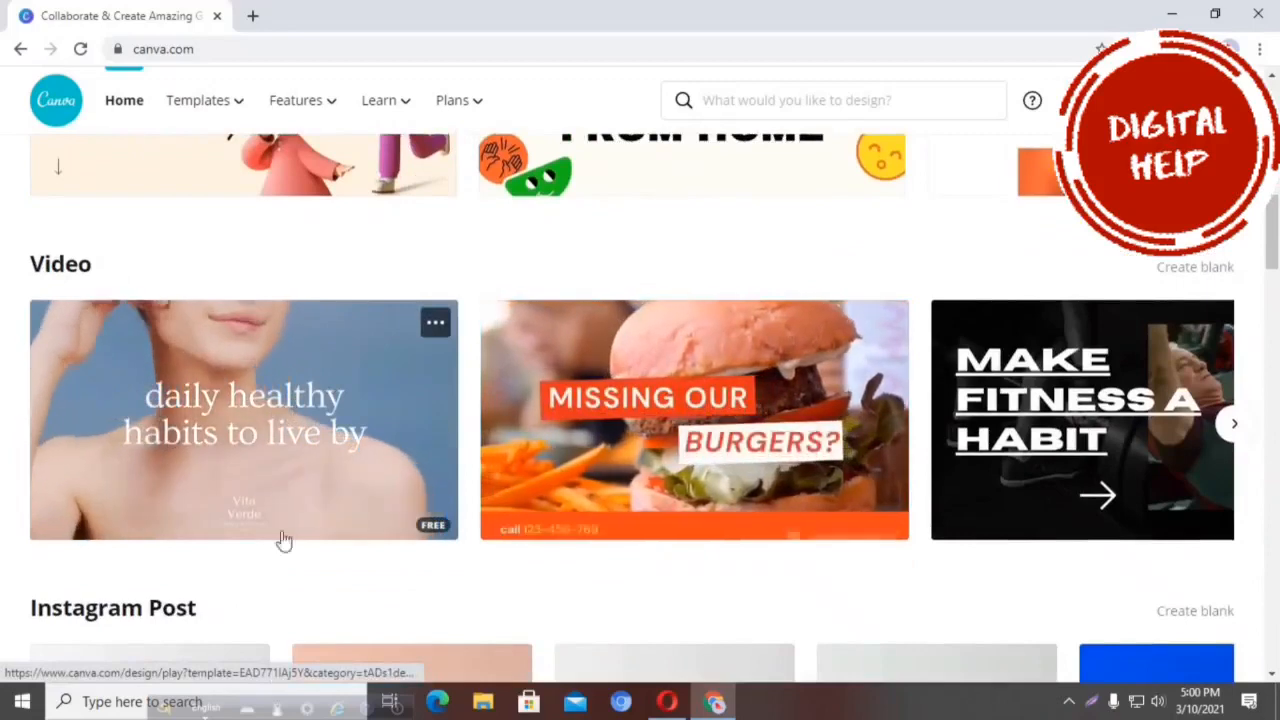
pyautogui.scroll(-2, 277, 510)
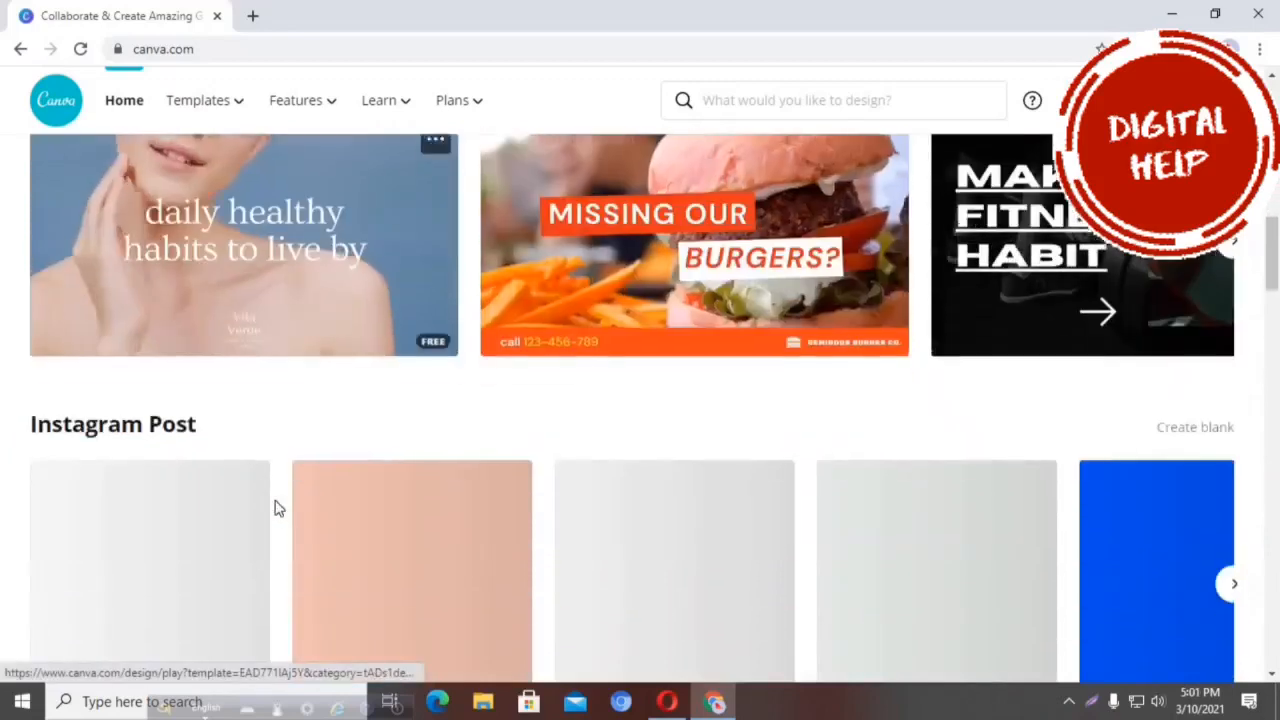
pyautogui.scroll(-2, 277, 510)
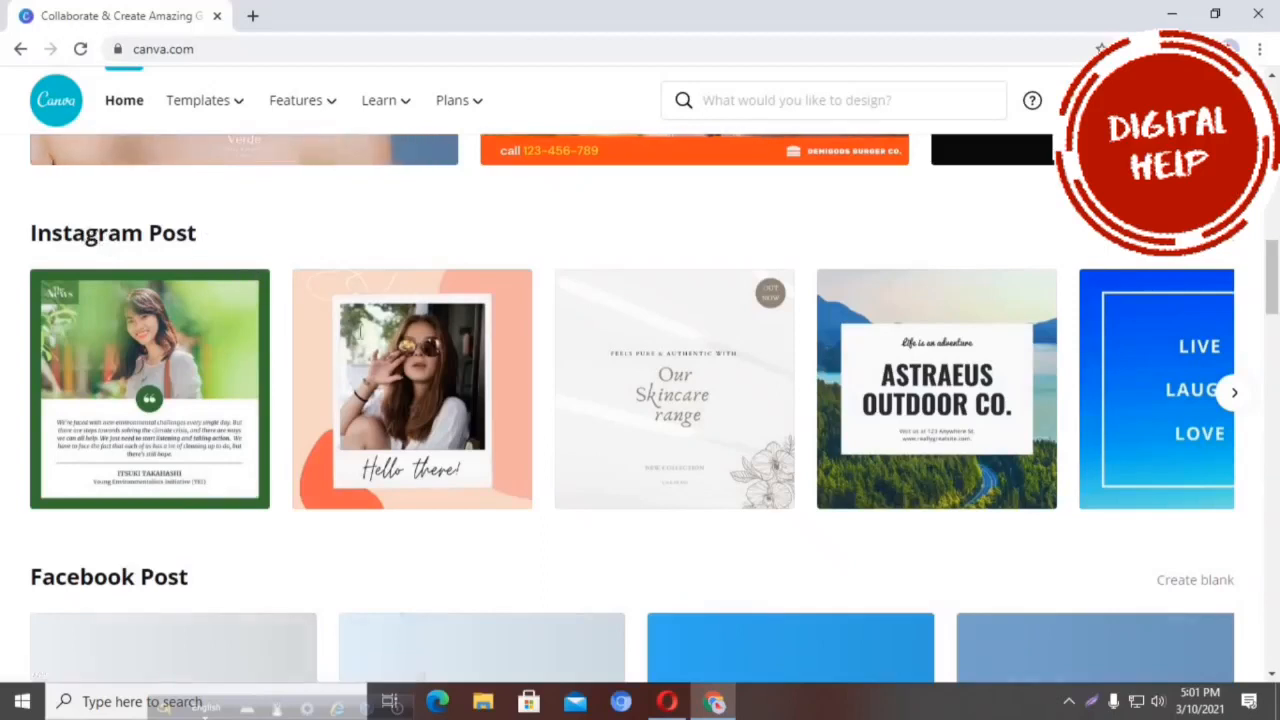
pyautogui.scroll(-3, 383, 348)
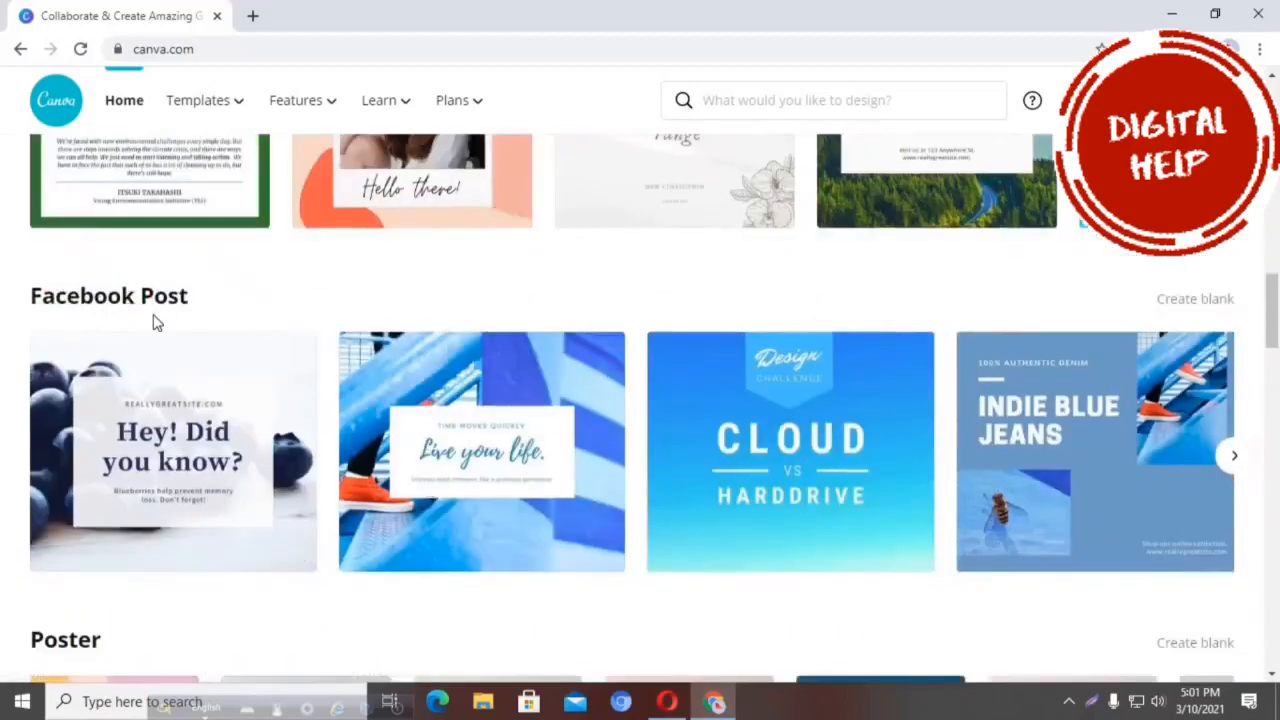
pyautogui.scroll(-2, 155, 322)
pyautogui.scroll(-2, 155, 322)
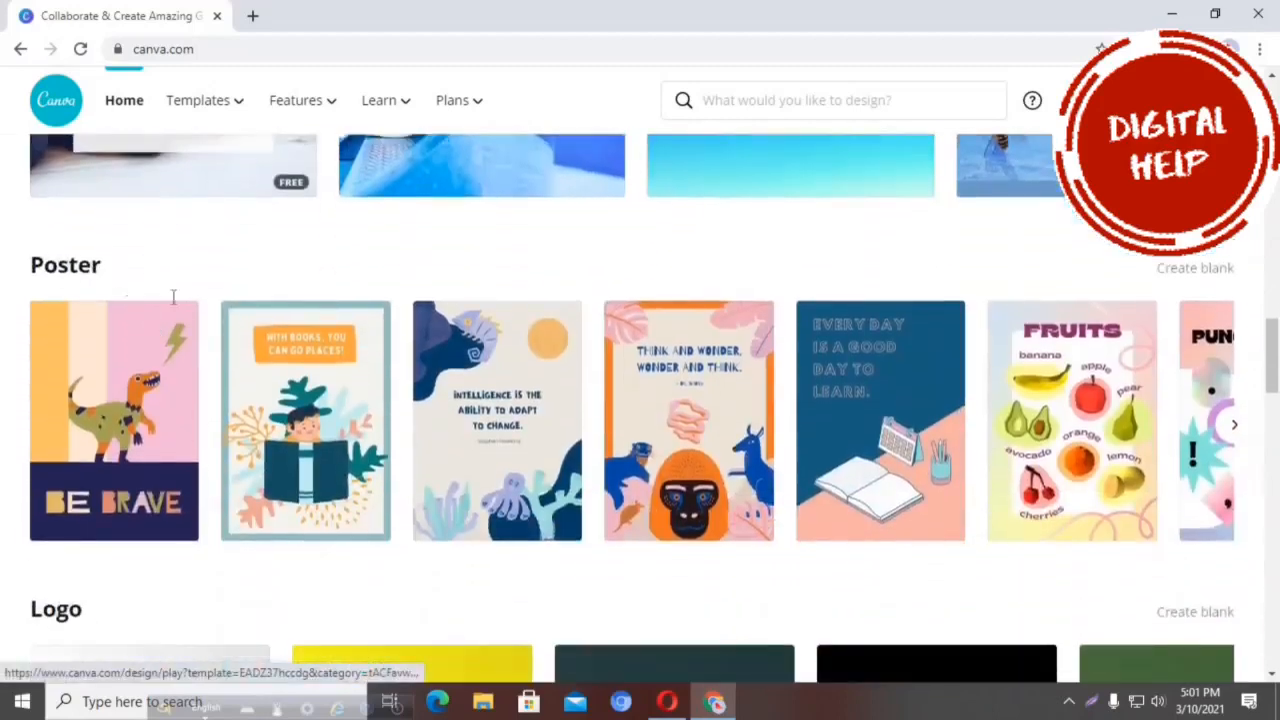
pyautogui.scroll(-1, 292, 316)
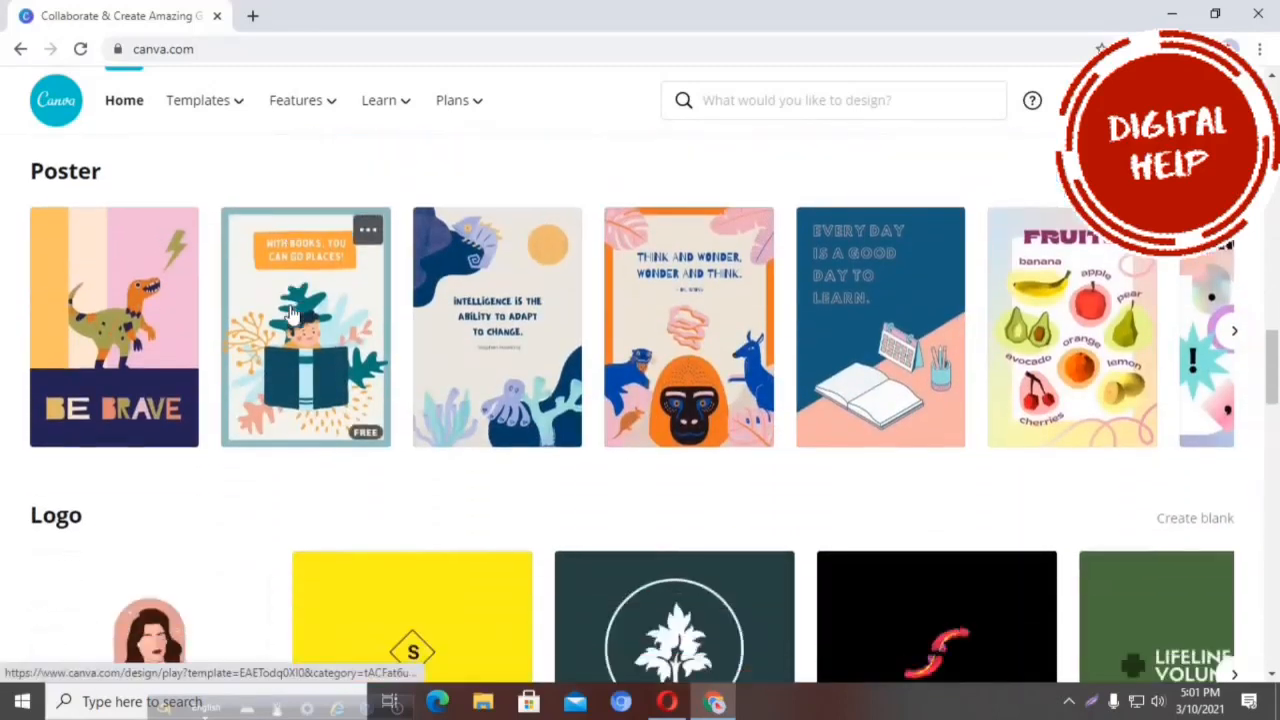
pyautogui.scroll(-2, 292, 316)
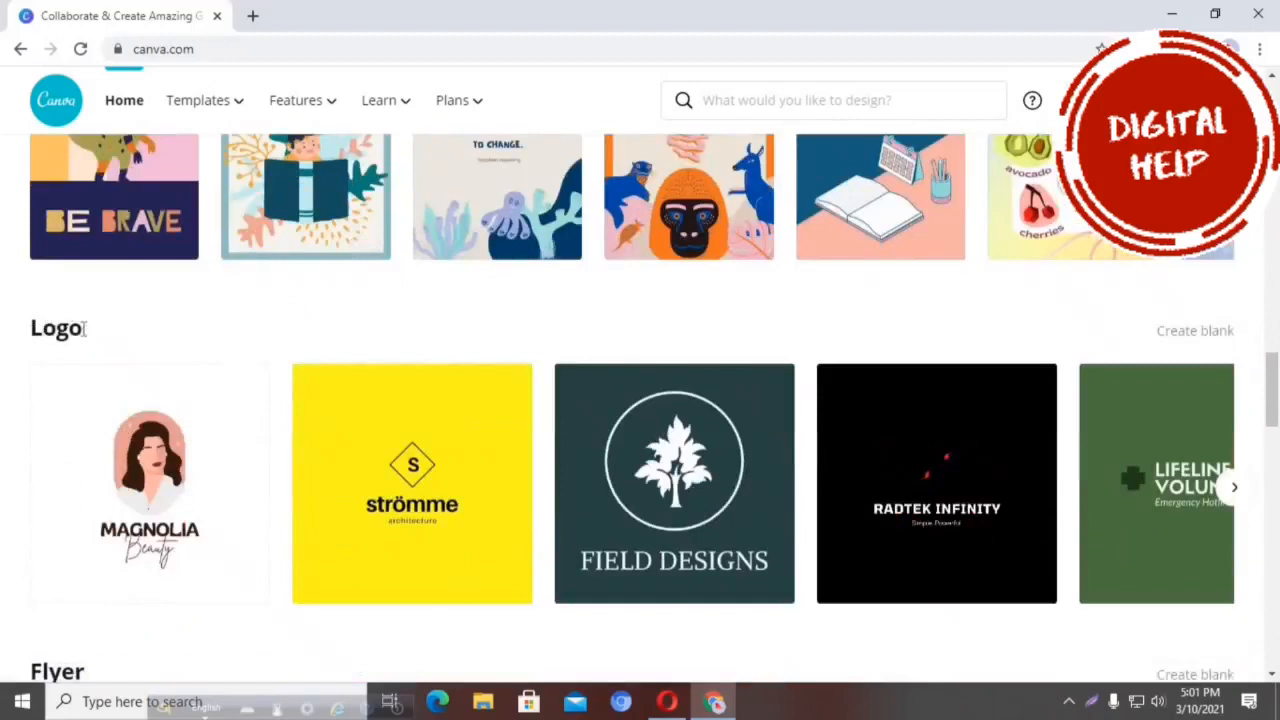
pyautogui.scroll(-2, 189, 340)
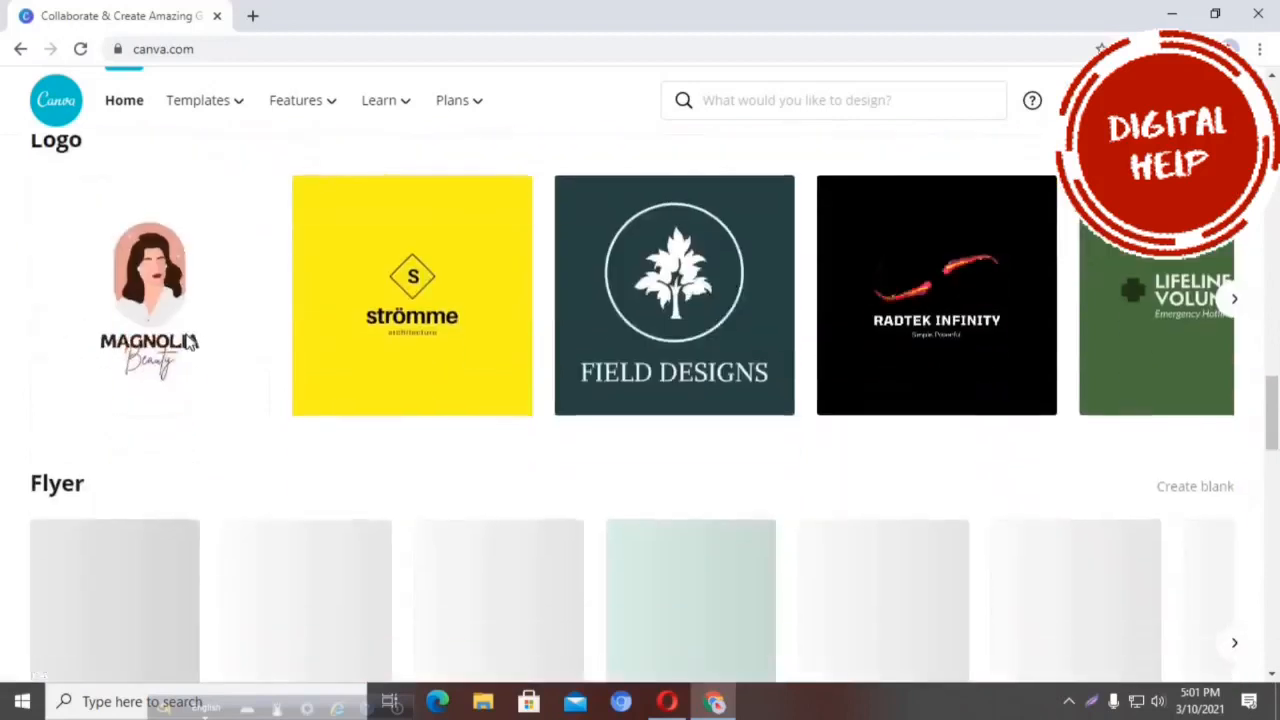
pyautogui.scroll(-2, 189, 340)
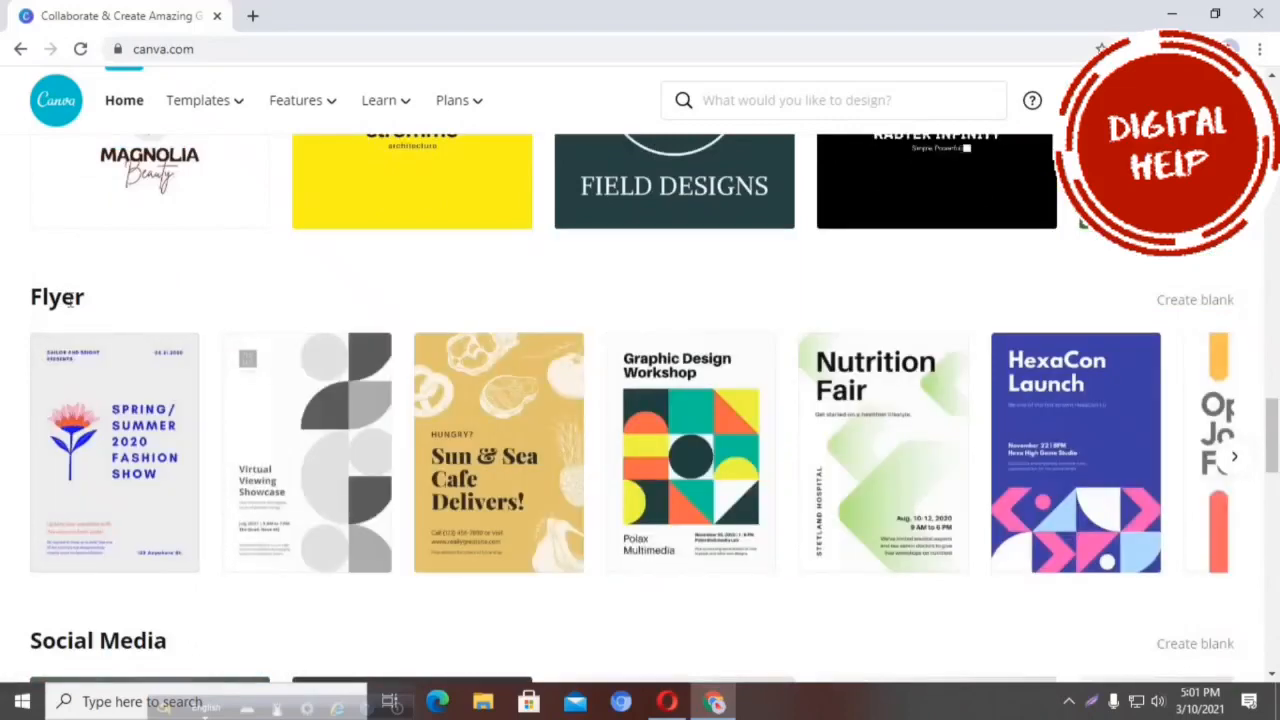
pyautogui.scroll(-1, 69, 305)
pyautogui.scroll(-2, 70, 305)
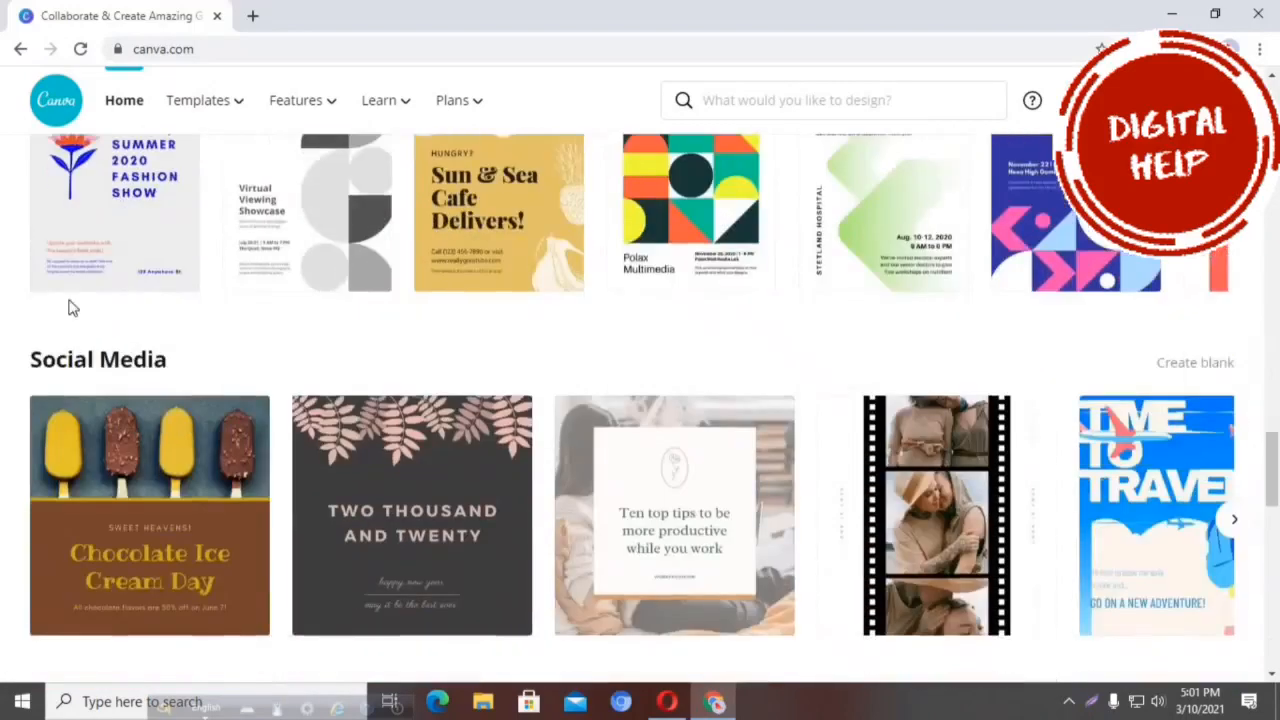
pyautogui.scroll(-1, 113, 355)
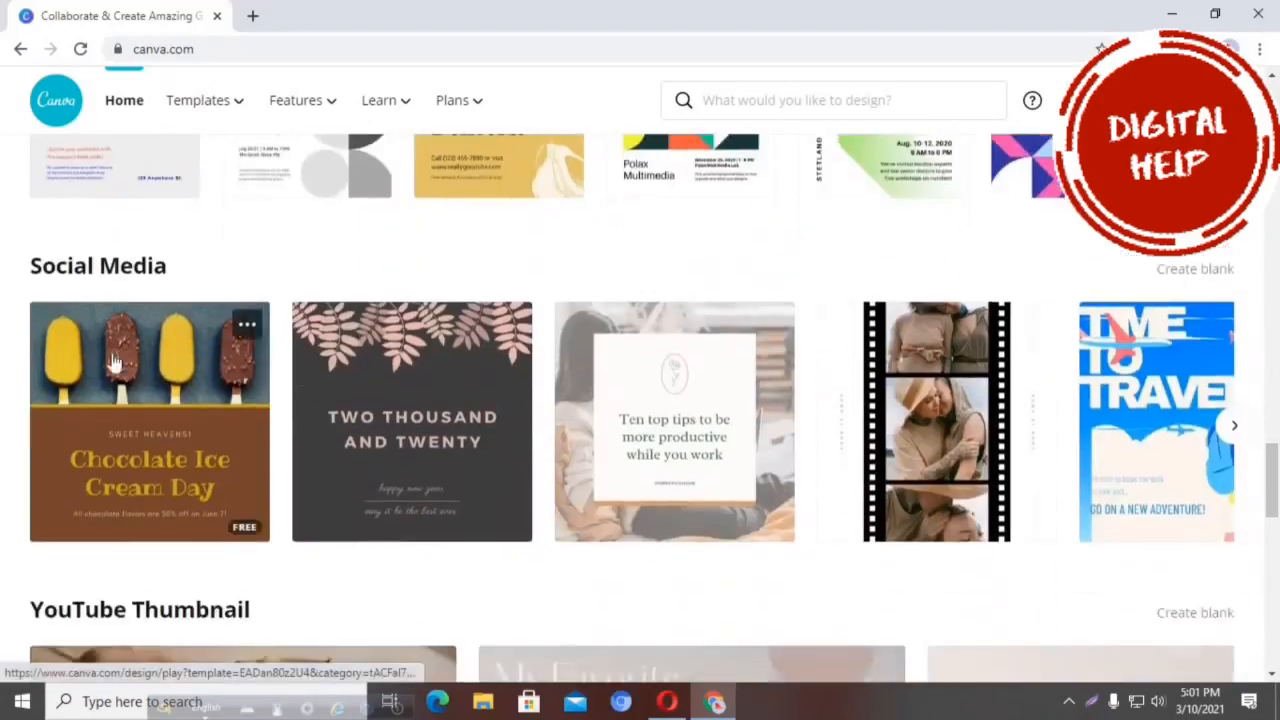
pyautogui.scroll(-4, 113, 362)
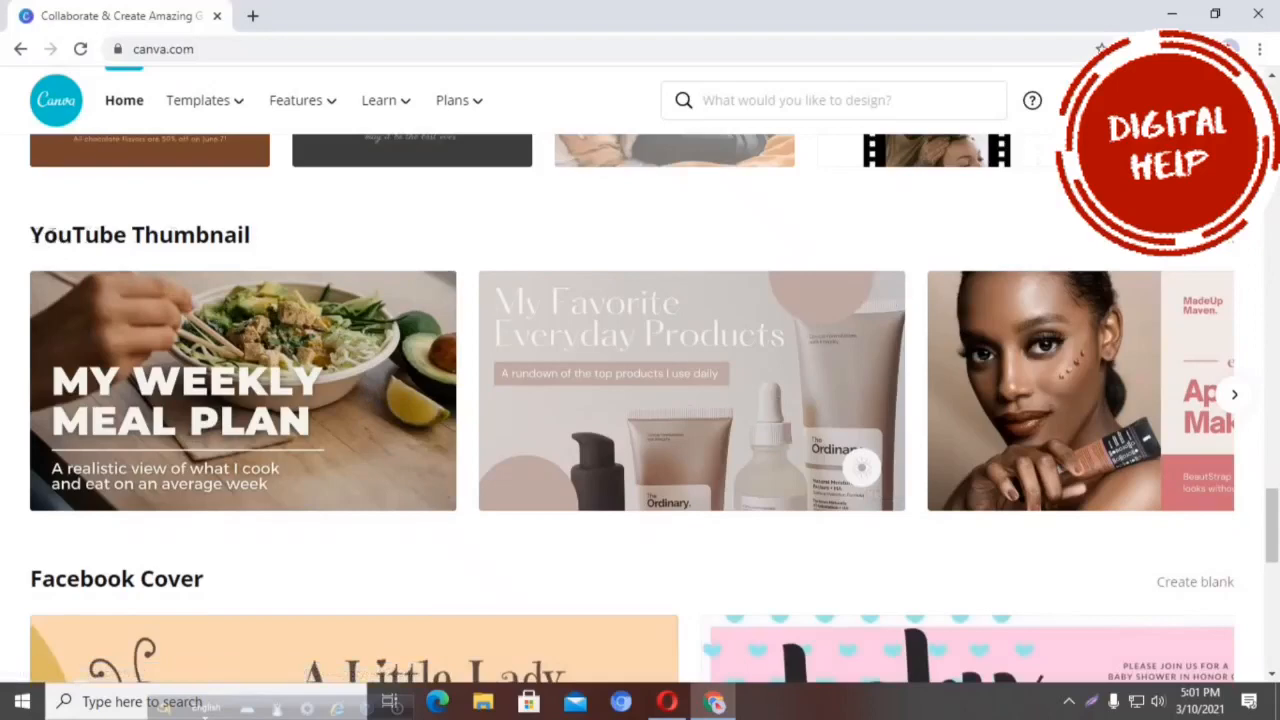
pyautogui.scroll(-3, 282, 285)
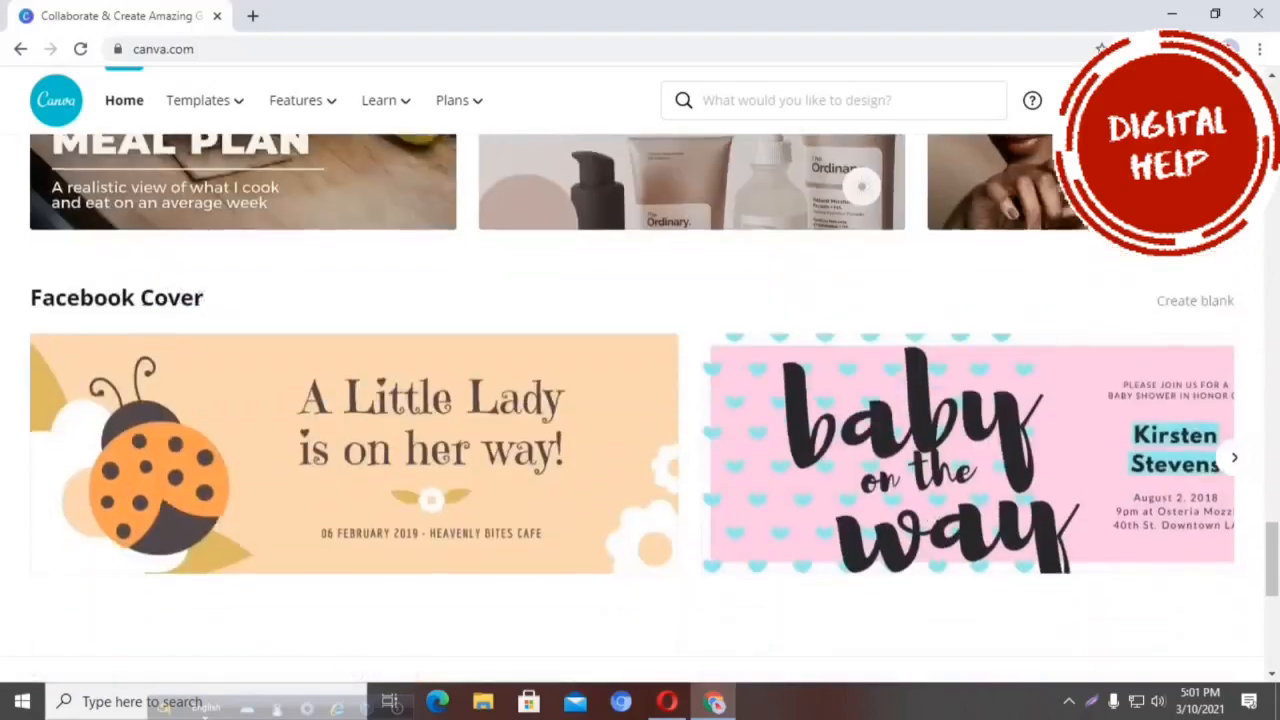
pyautogui.scroll(-2, 140, 296)
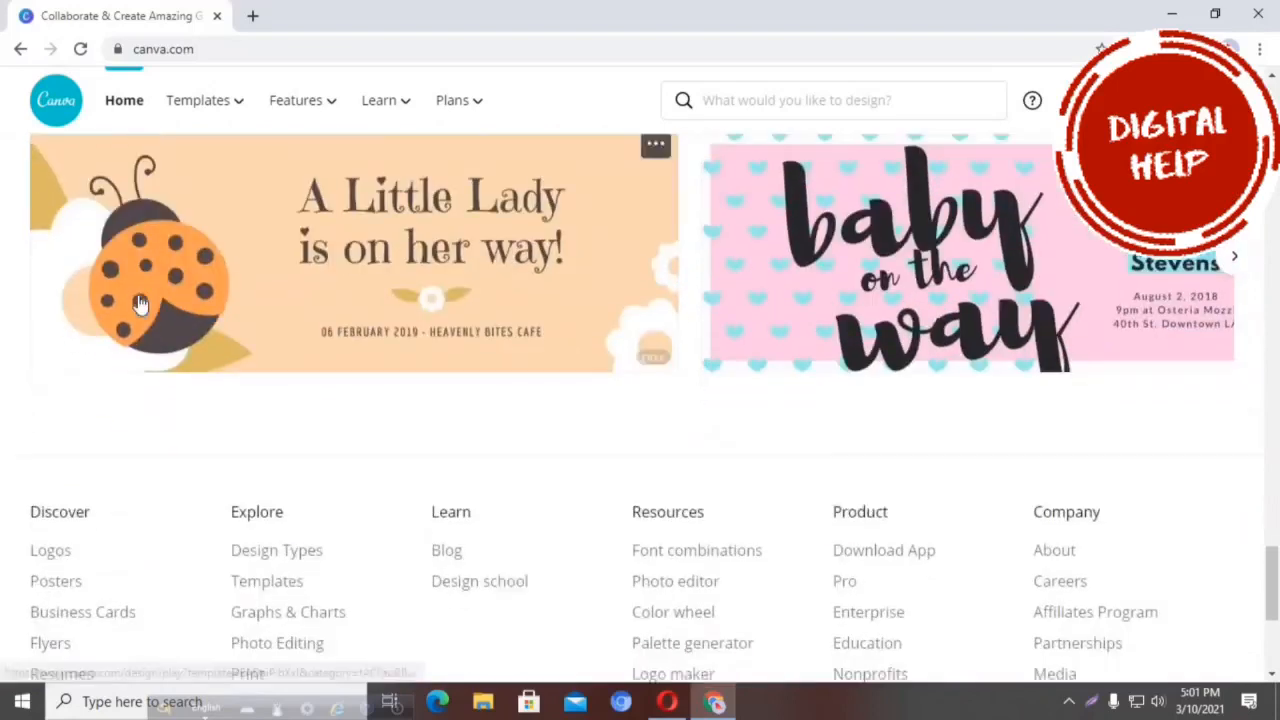
# Step: Look through more YouTube Thumbnail templates on the home page and create a blank YouTube Thumbnail design
pyautogui.scroll(6, 149, 296)
pyautogui.scroll(1, 150, 300)
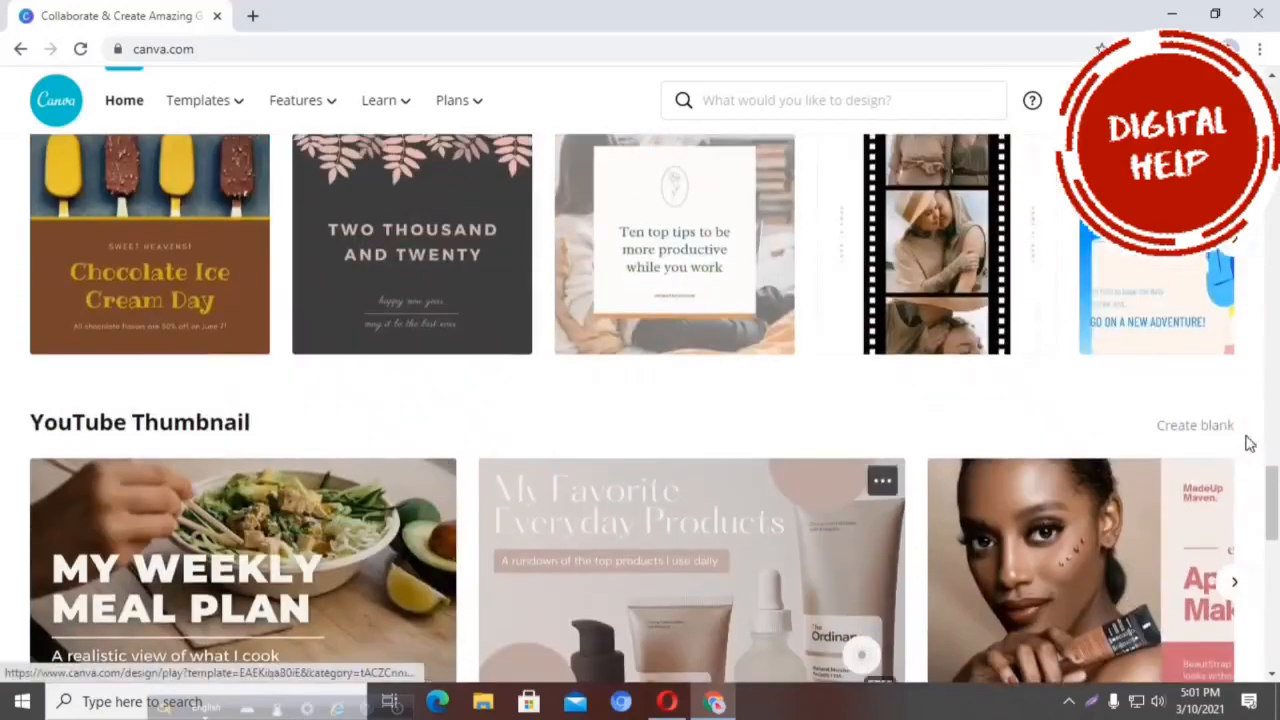
pyautogui.scroll(-1, 900, 466)
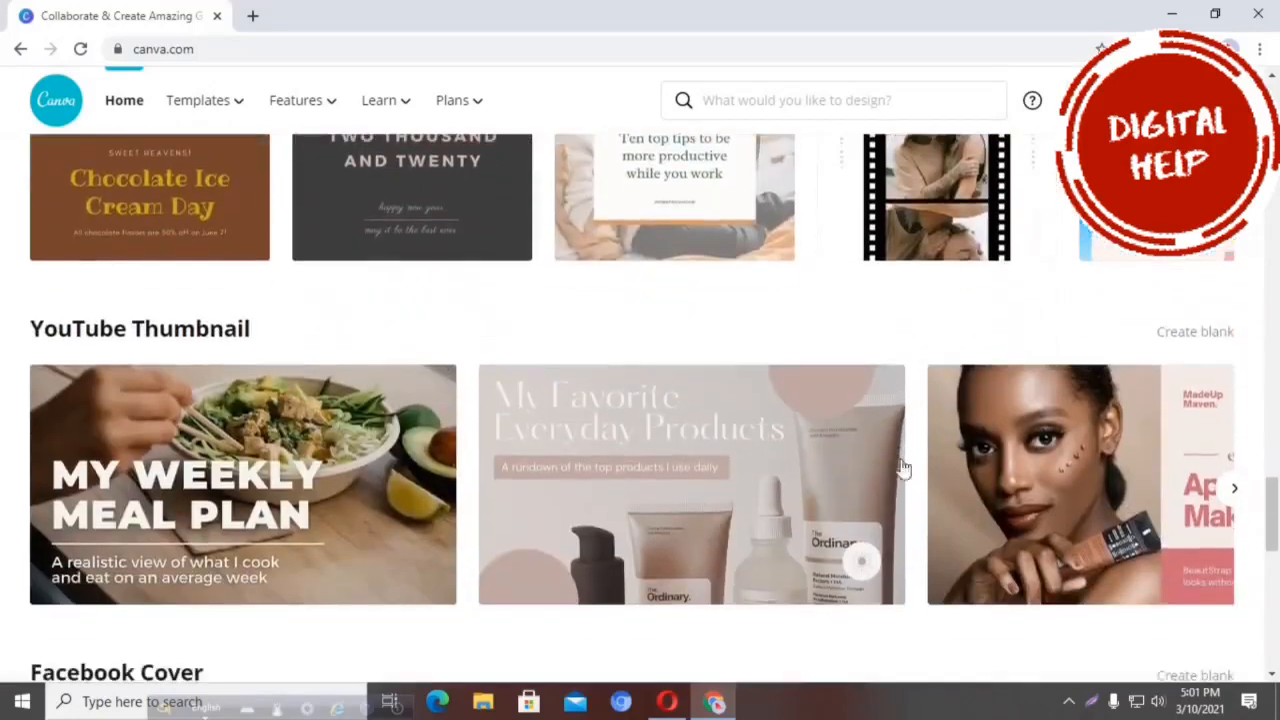
pyautogui.click(1232, 490)
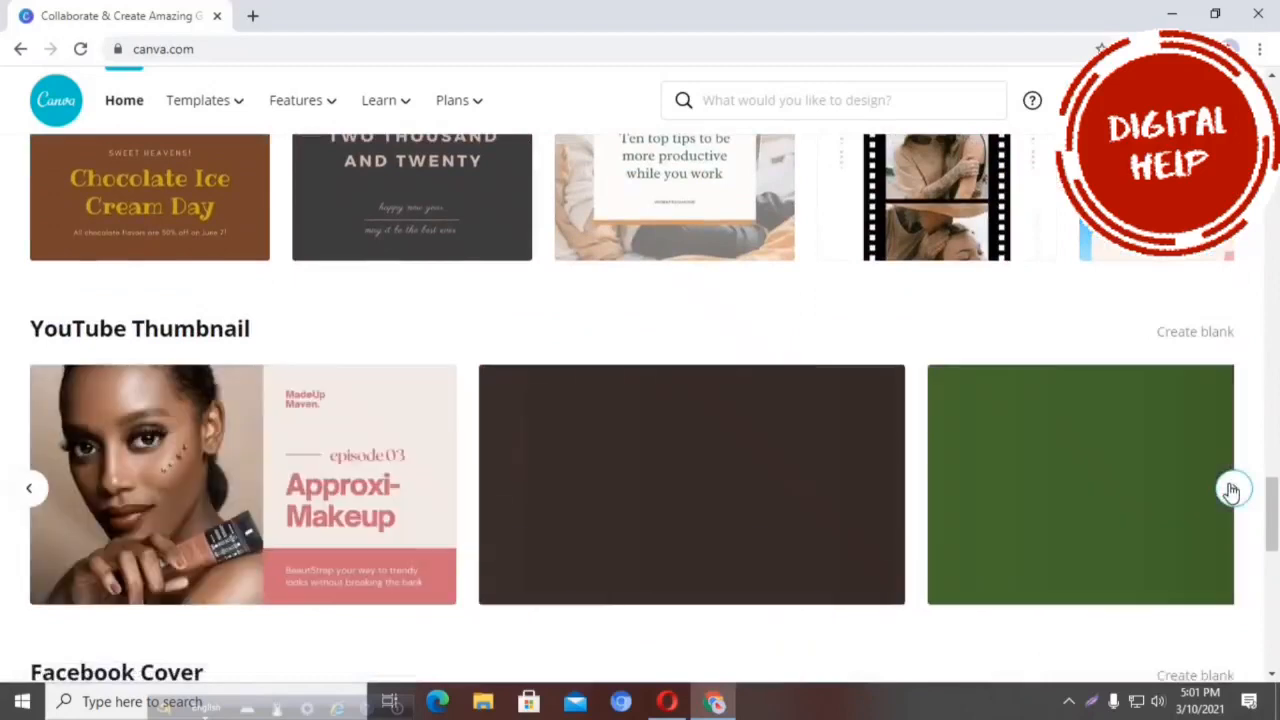
pyautogui.click(1232, 490)
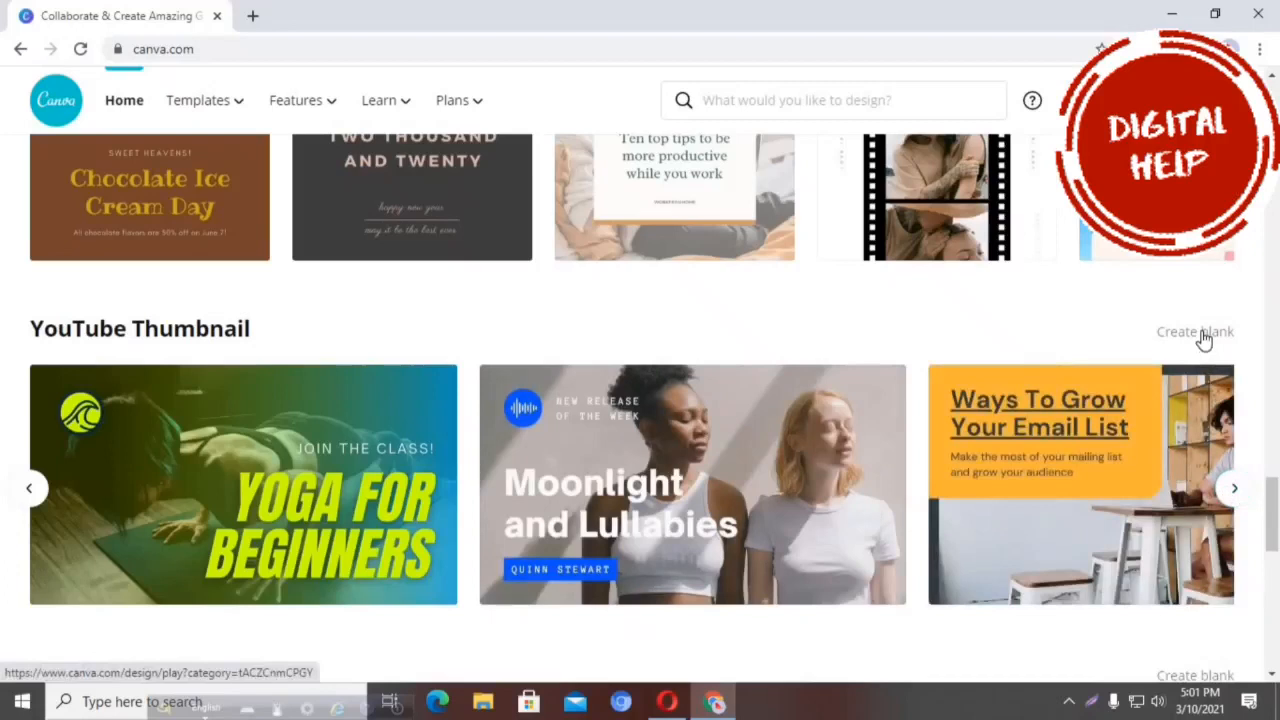
pyautogui.click(1203, 338)
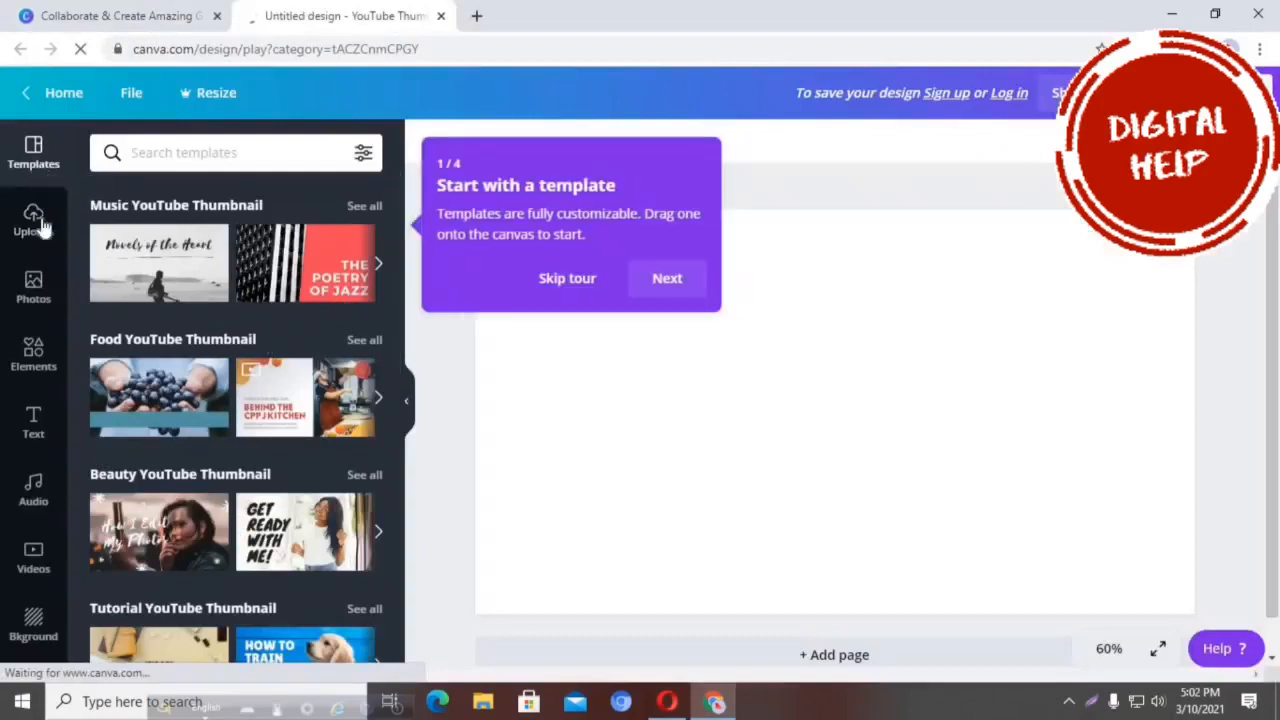
# Step: View the photo and element libraries and go through the editor's four-part introductory tour to its end
pyautogui.click(34, 290)
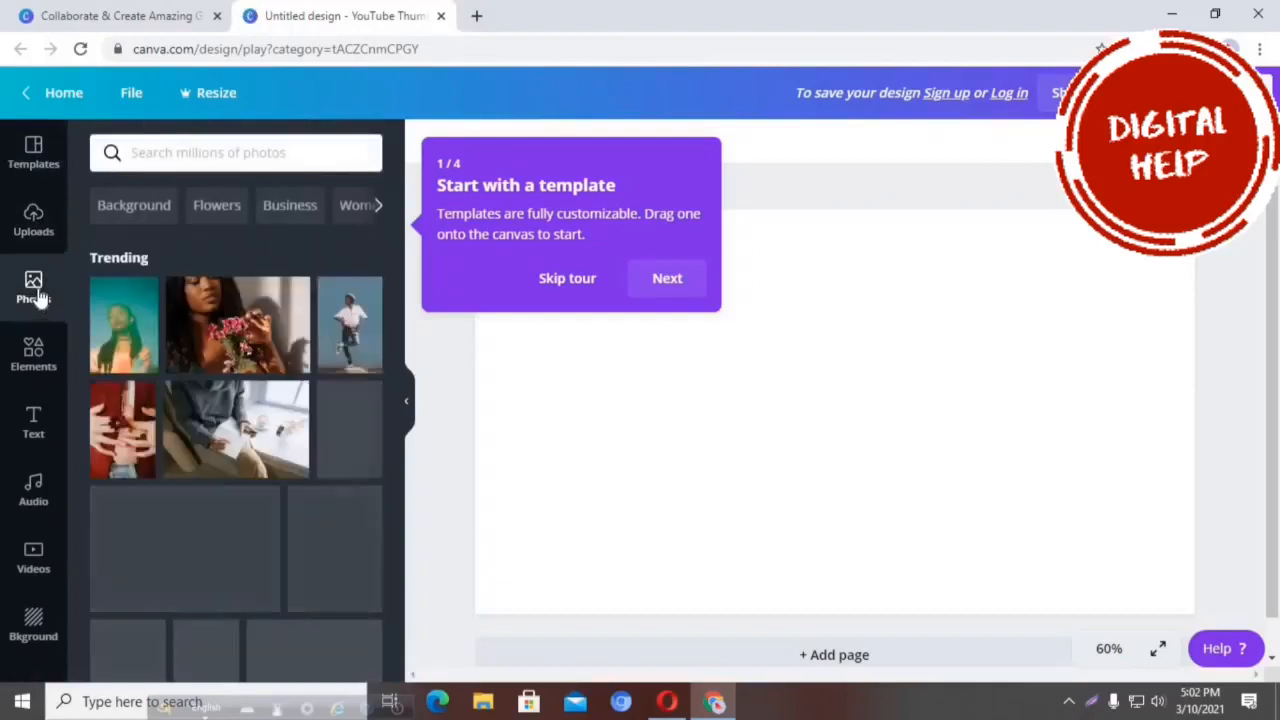
pyautogui.click(34, 372)
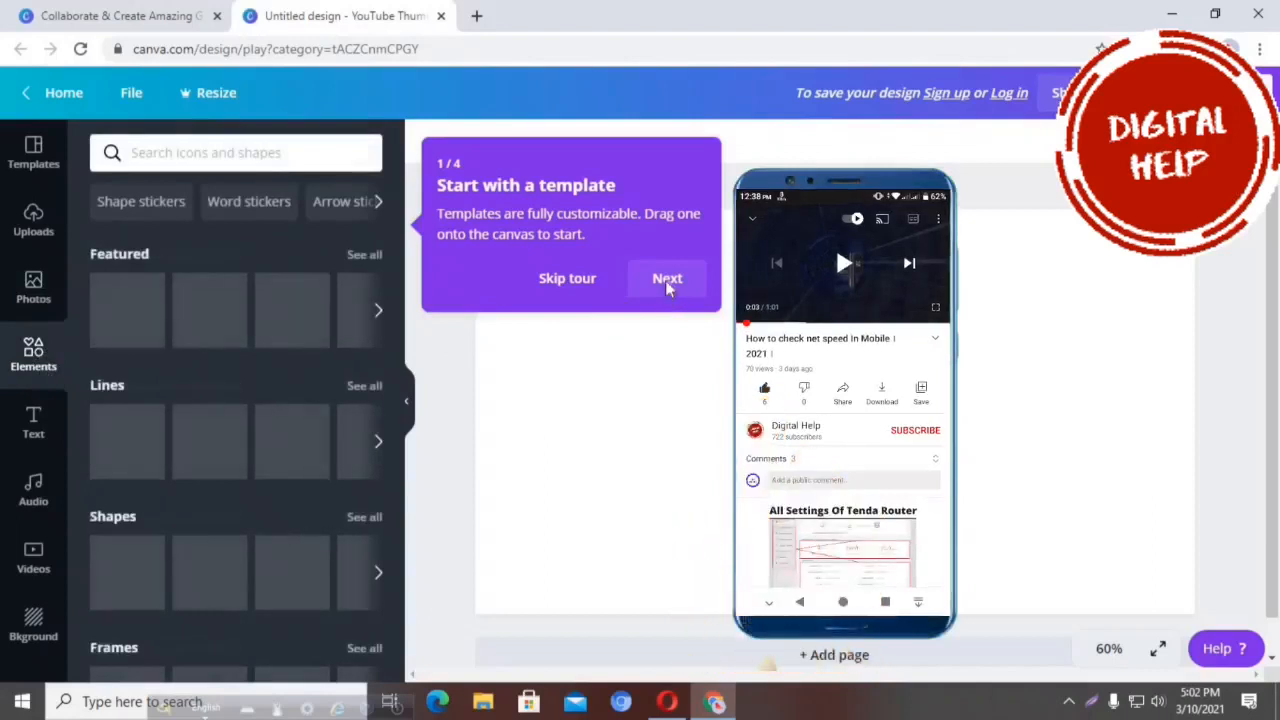
pyautogui.click(668, 282)
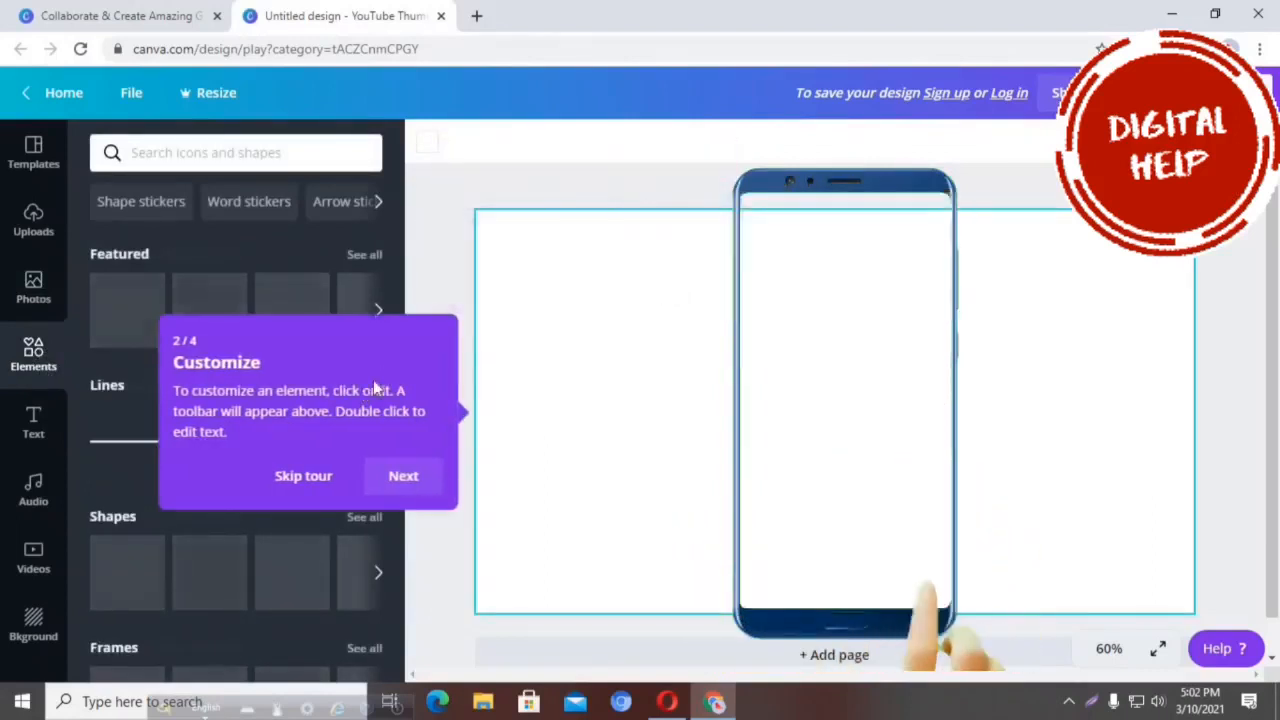
pyautogui.click(403, 476)
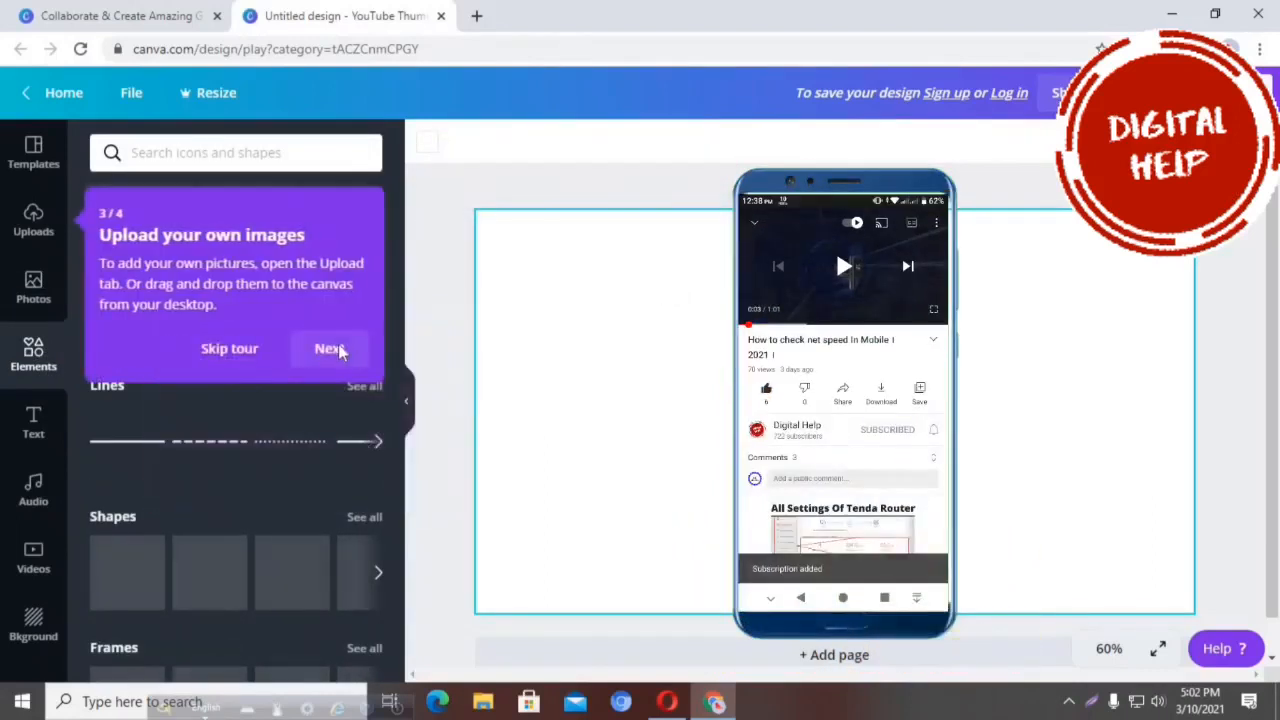
pyautogui.click(332, 349)
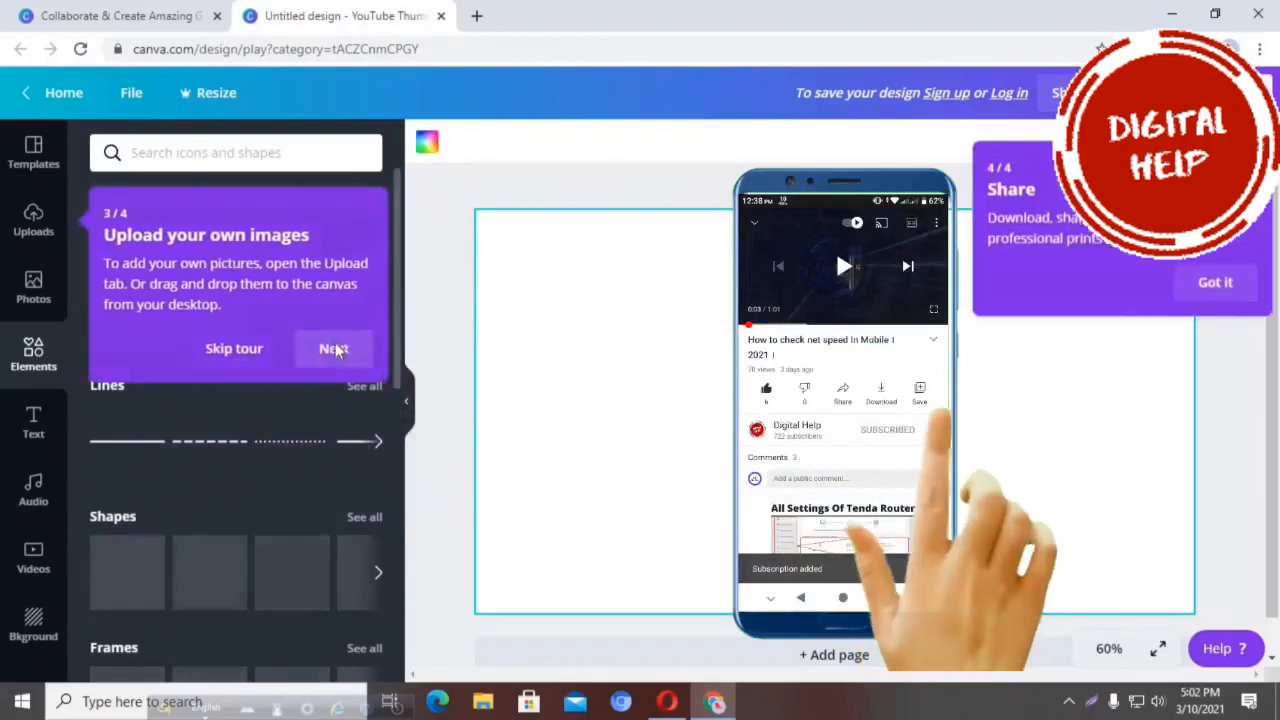
pyautogui.click(1234, 277)
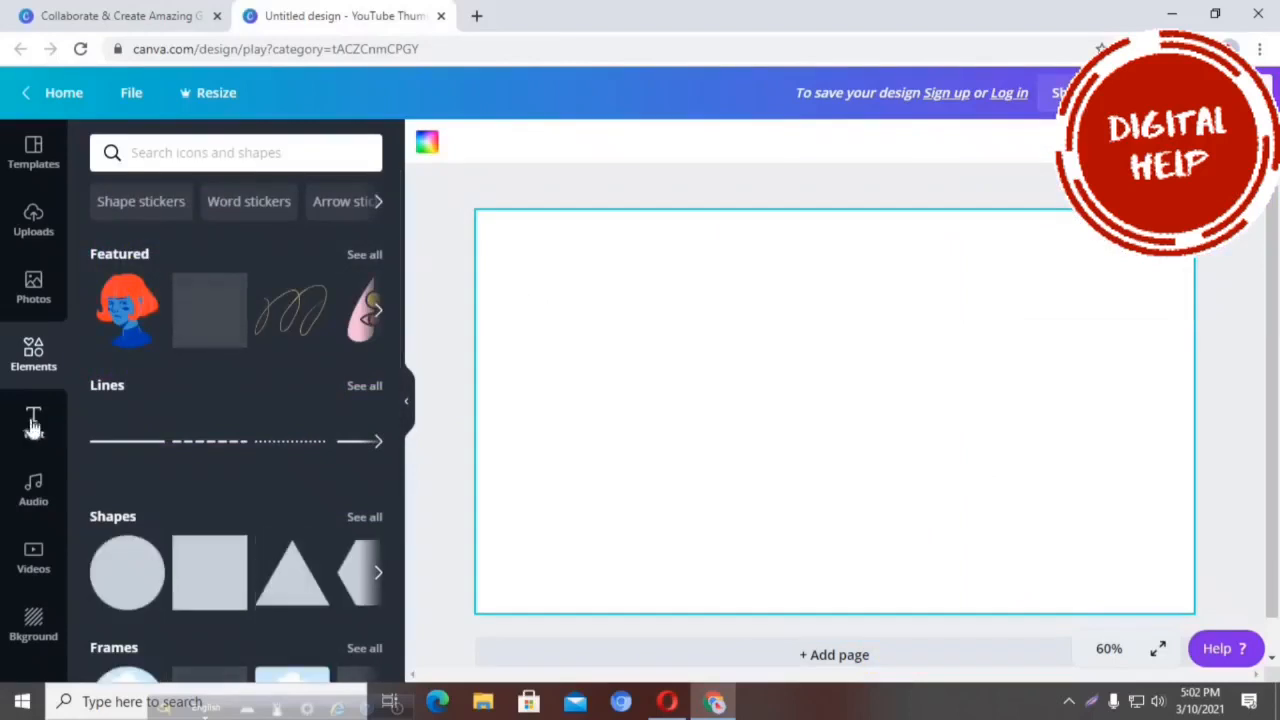
# Step: Examine the text, video and background libraries available for the blank thumbnail
pyautogui.click(33, 427)
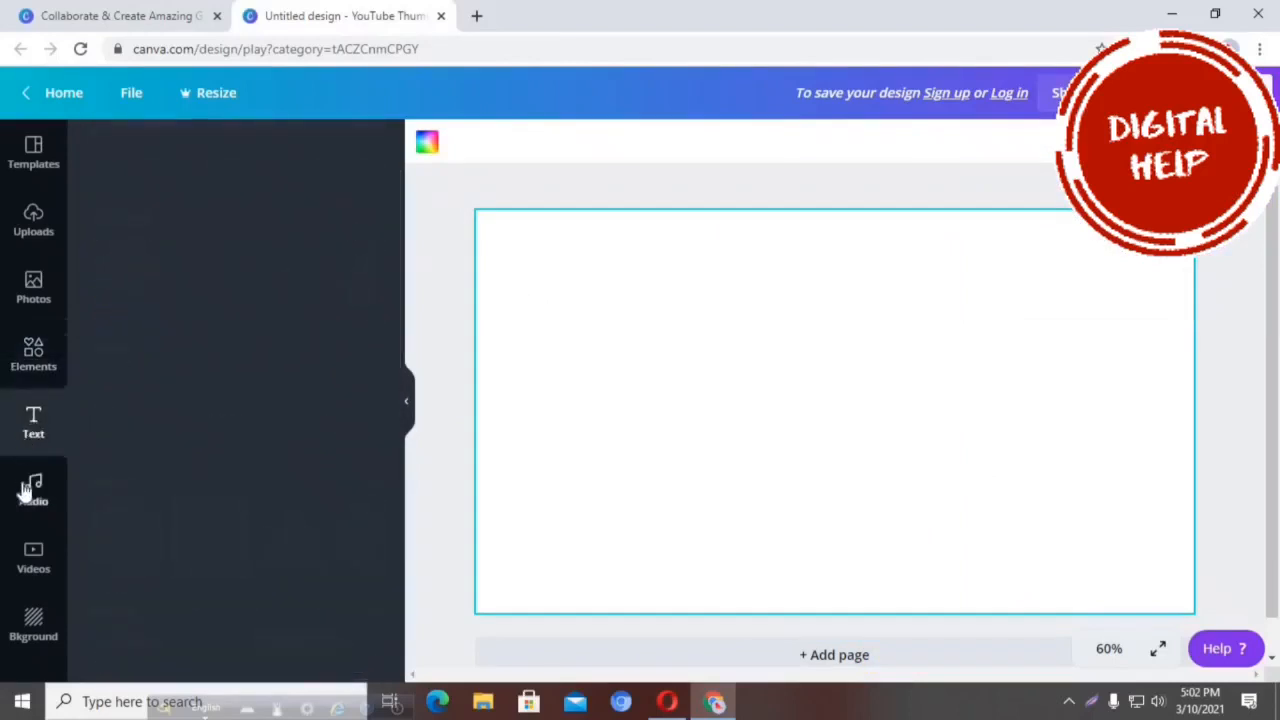
pyautogui.click(34, 555)
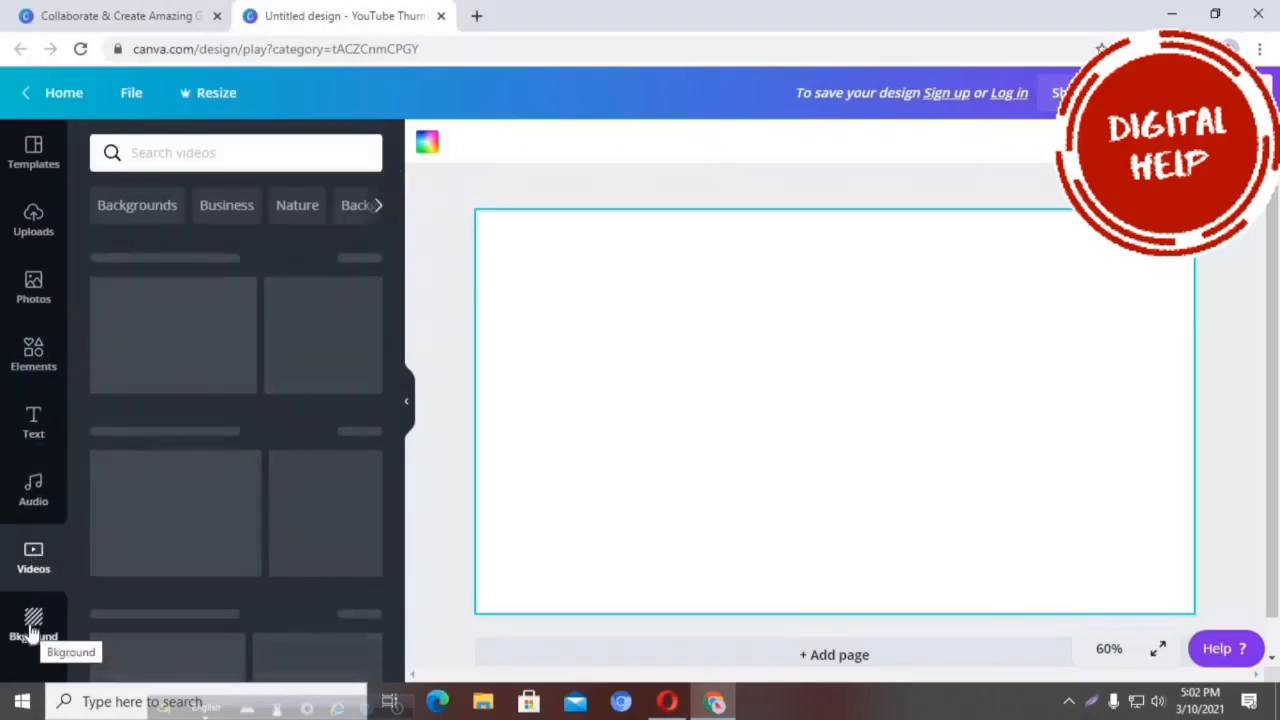
pyautogui.click(33, 633)
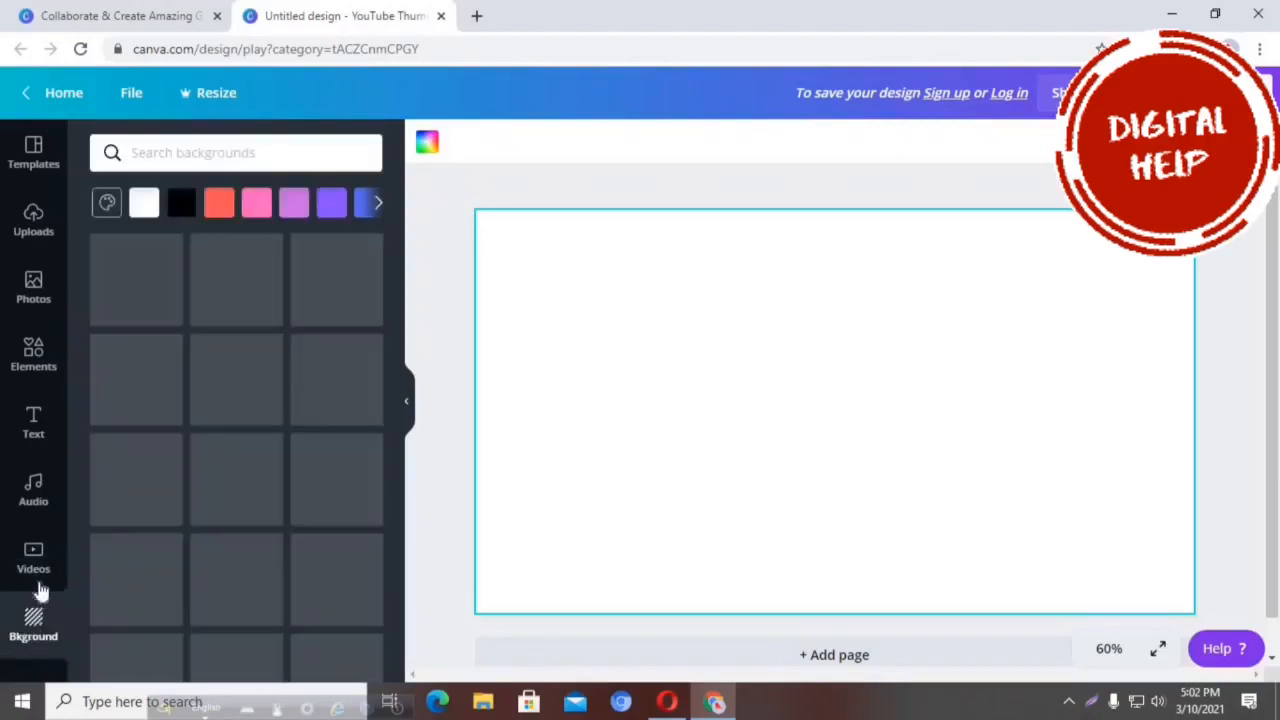
# Step: Upload the image add-logo-to-youtube-1 from the Desktop and place it in the left half of the blank thumbnail
pyautogui.click(33, 215)
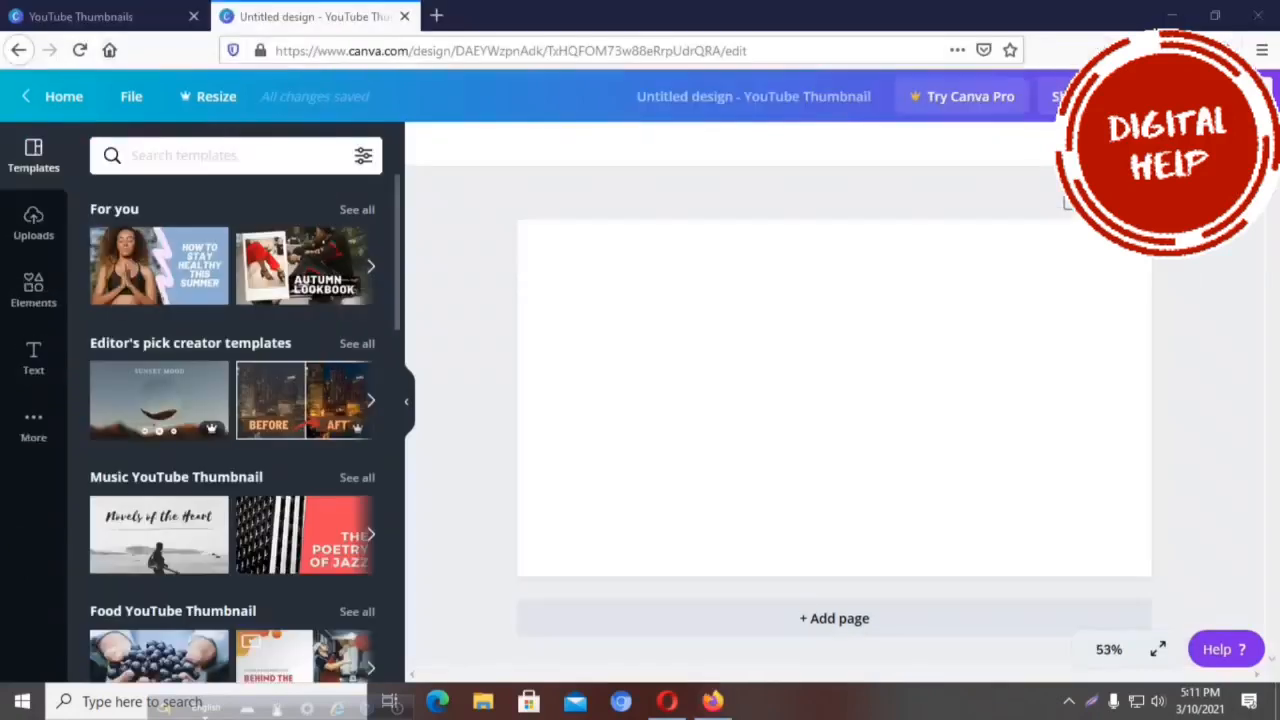
pyautogui.click(33, 225)
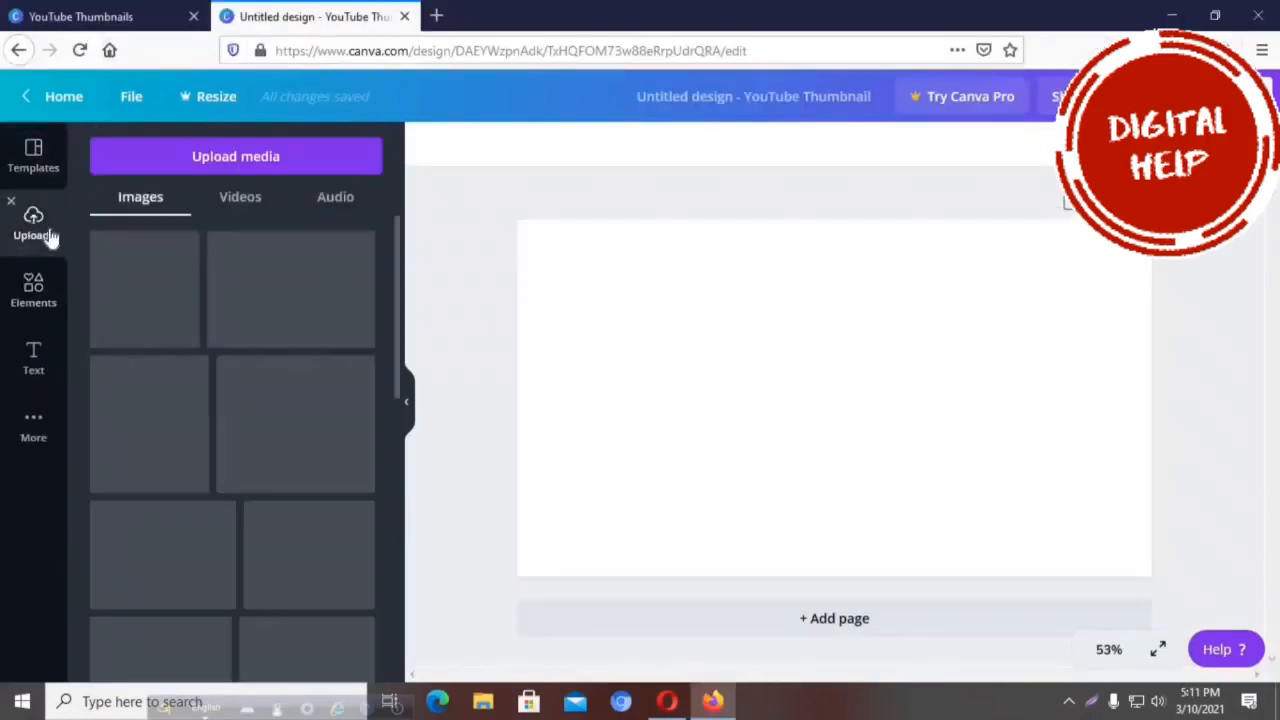
pyautogui.click(153, 160)
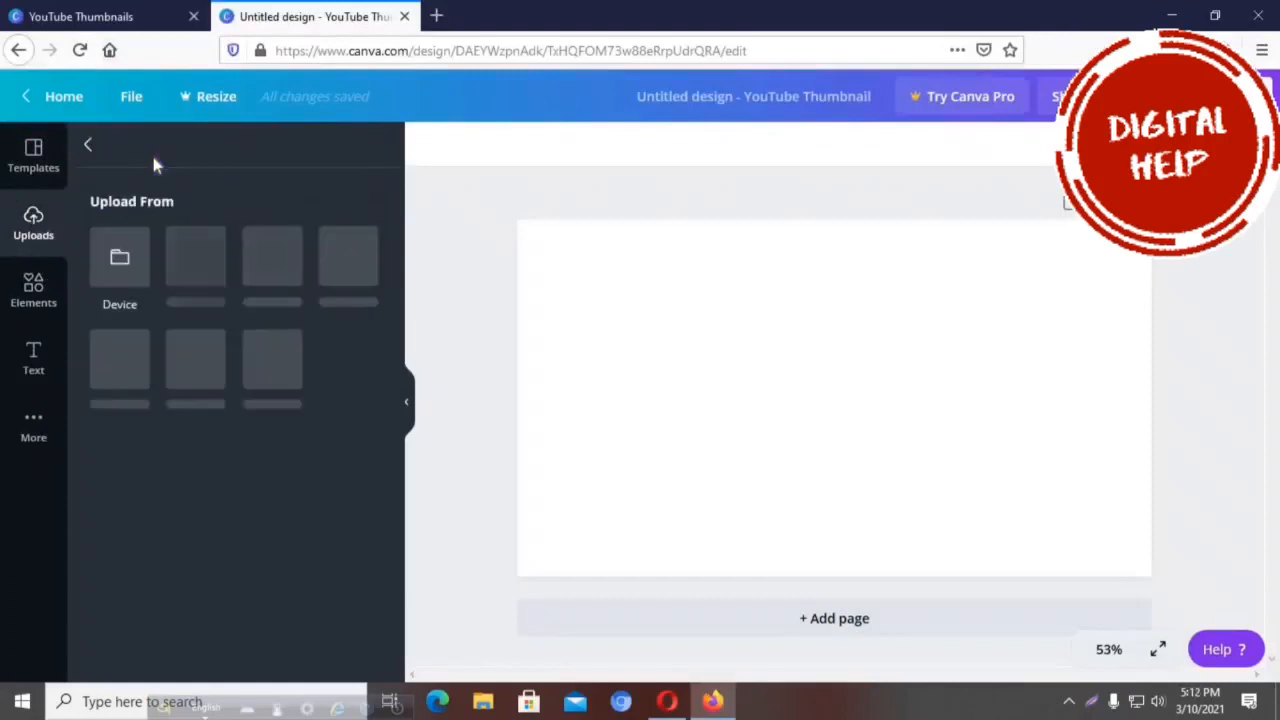
pyautogui.click(121, 258)
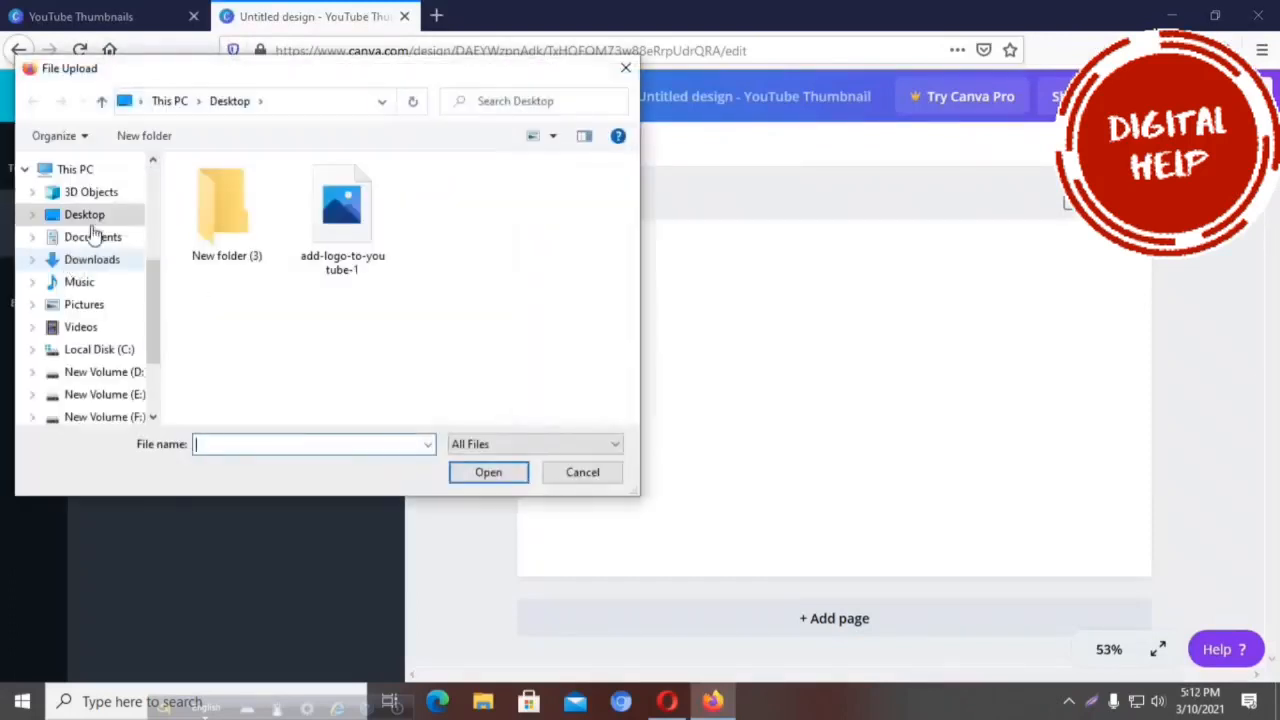
pyautogui.click(362, 265)
pyautogui.click(505, 472)
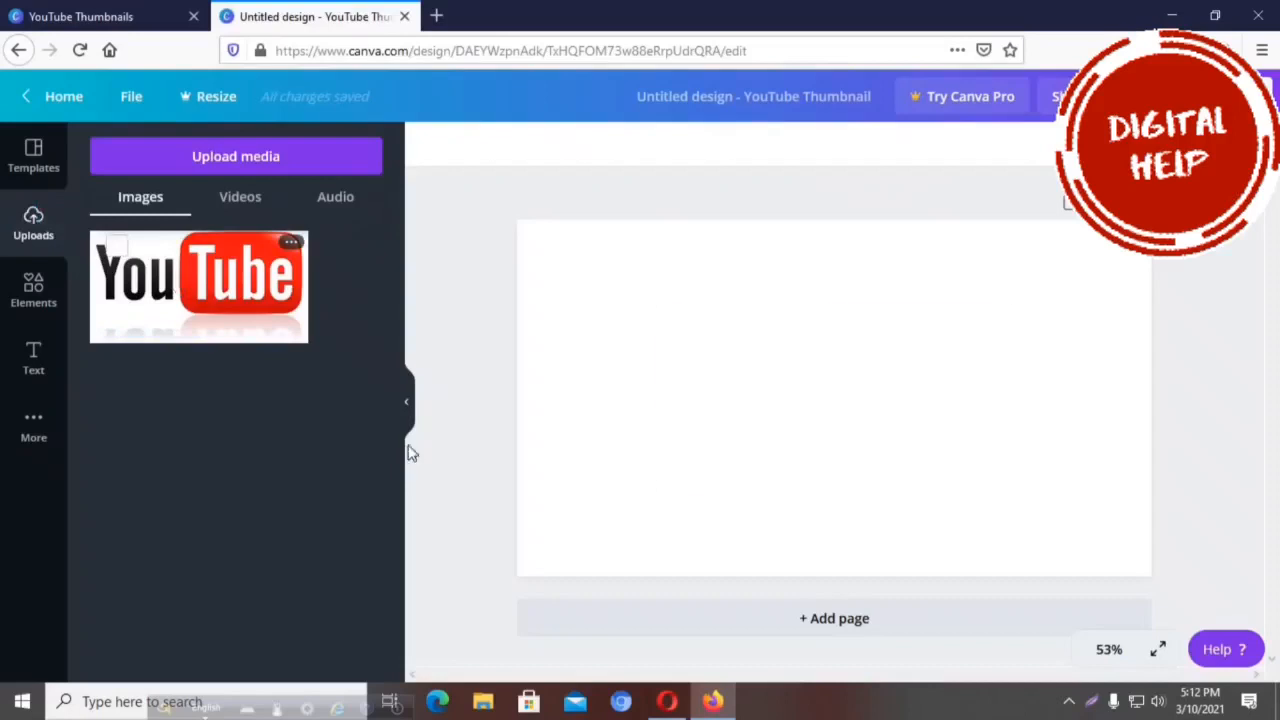
pyautogui.moveTo(831, 443); pyautogui.dragTo(706, 419)
pyautogui.click(799, 277)
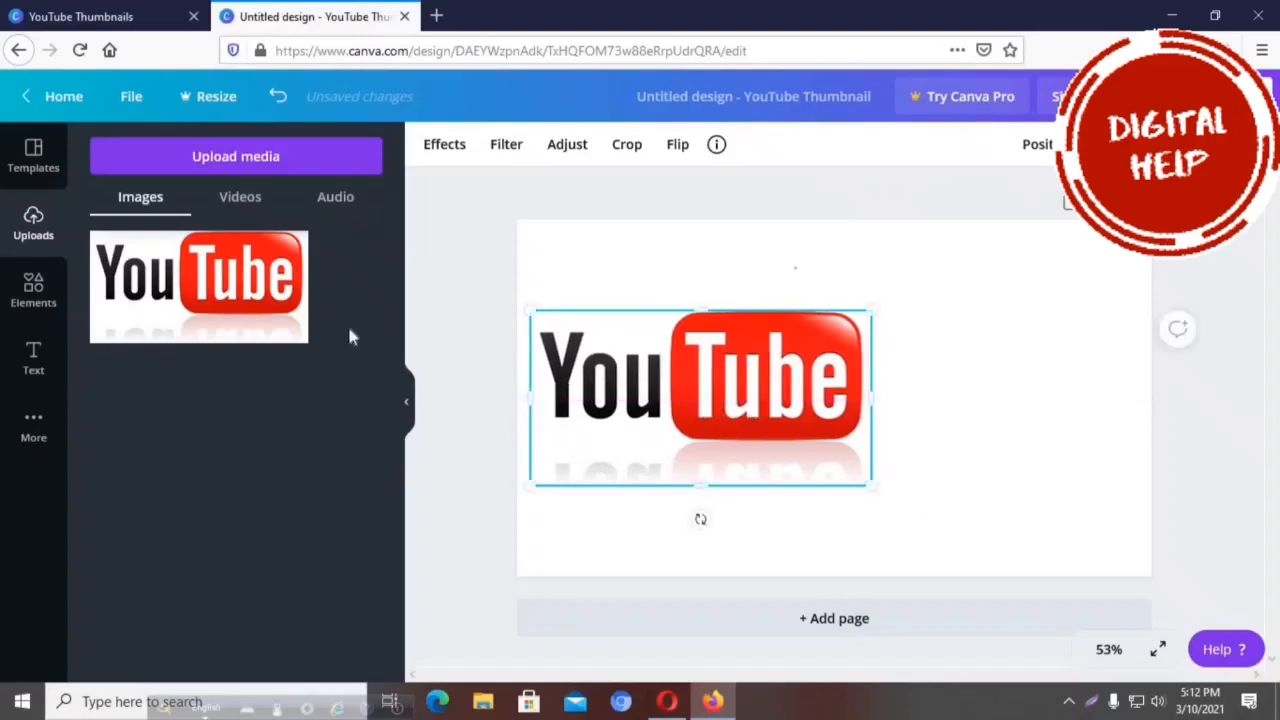
# Step: Add a heading above the YouTube logo that reads "How to Make Professional Thumbnail For YouTube"
pyautogui.click(36, 358)
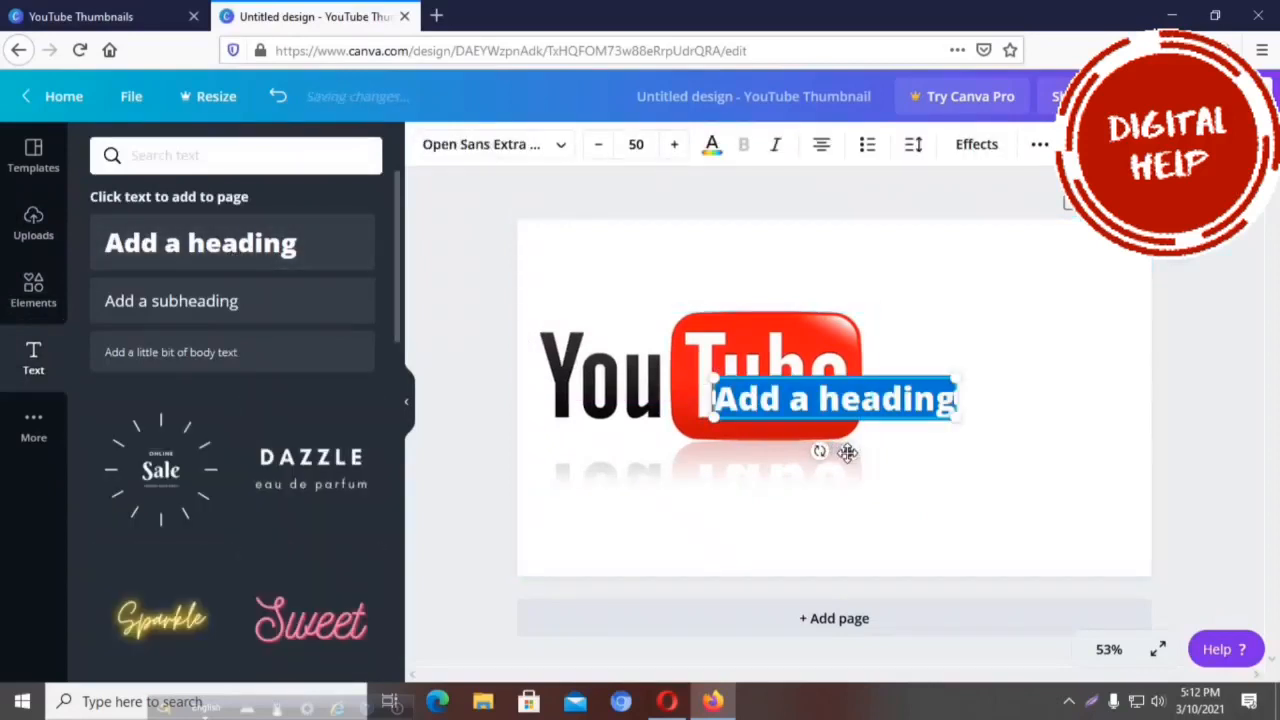
pyautogui.moveTo(801, 313); pyautogui.dragTo(801, 331)
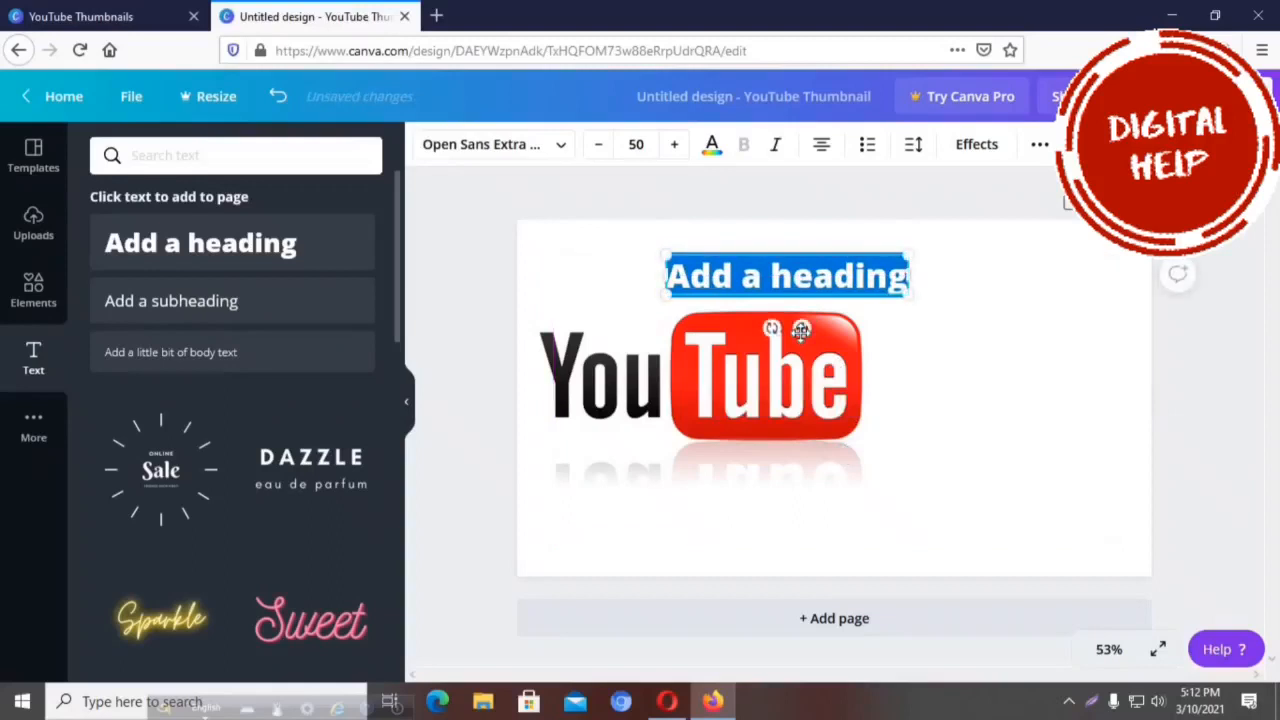
pyautogui.press('BackSpace')
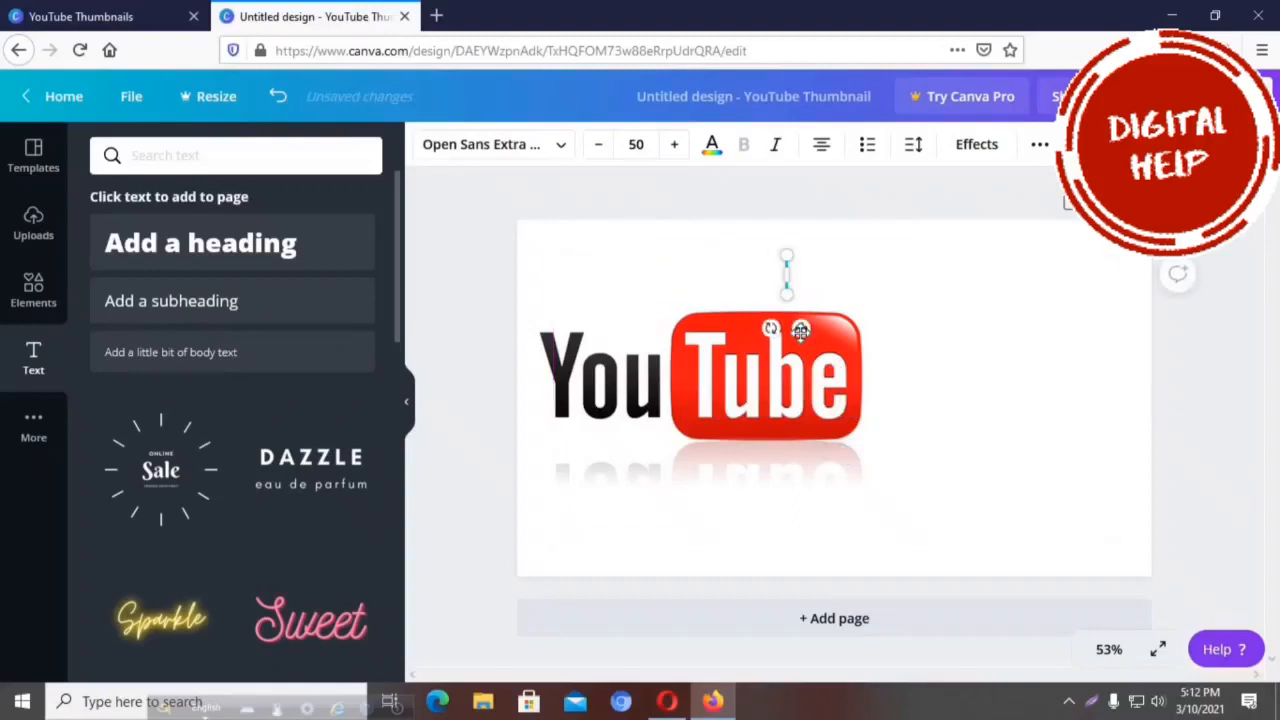
pyautogui.write('HO')
pyautogui.press('BackSpace')
pyautogui.write('o')
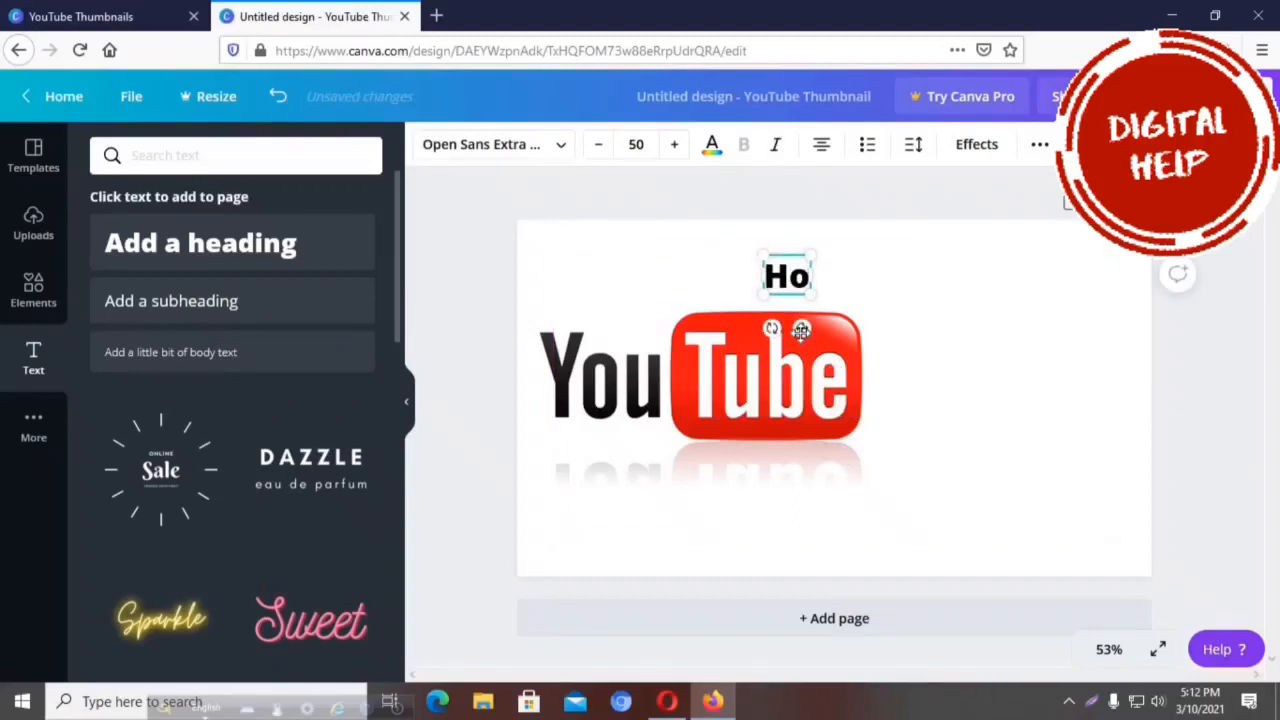
pyautogui.write('w t')
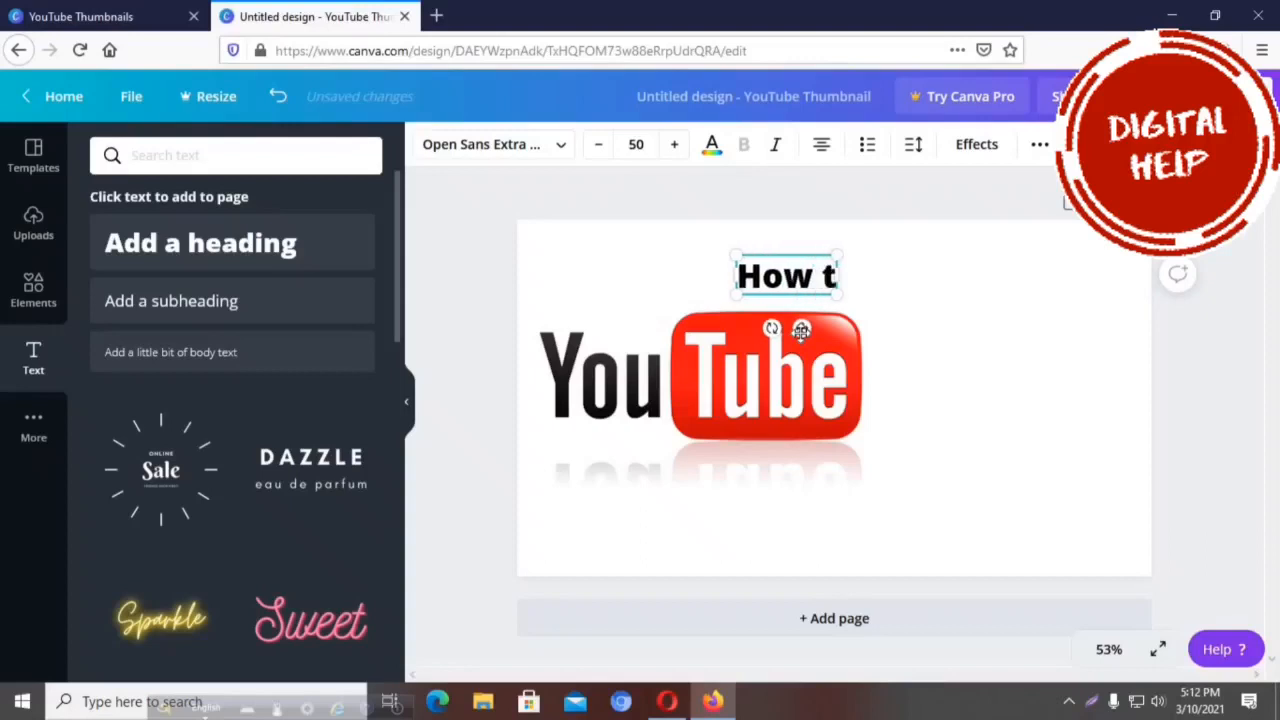
pyautogui.write('o')
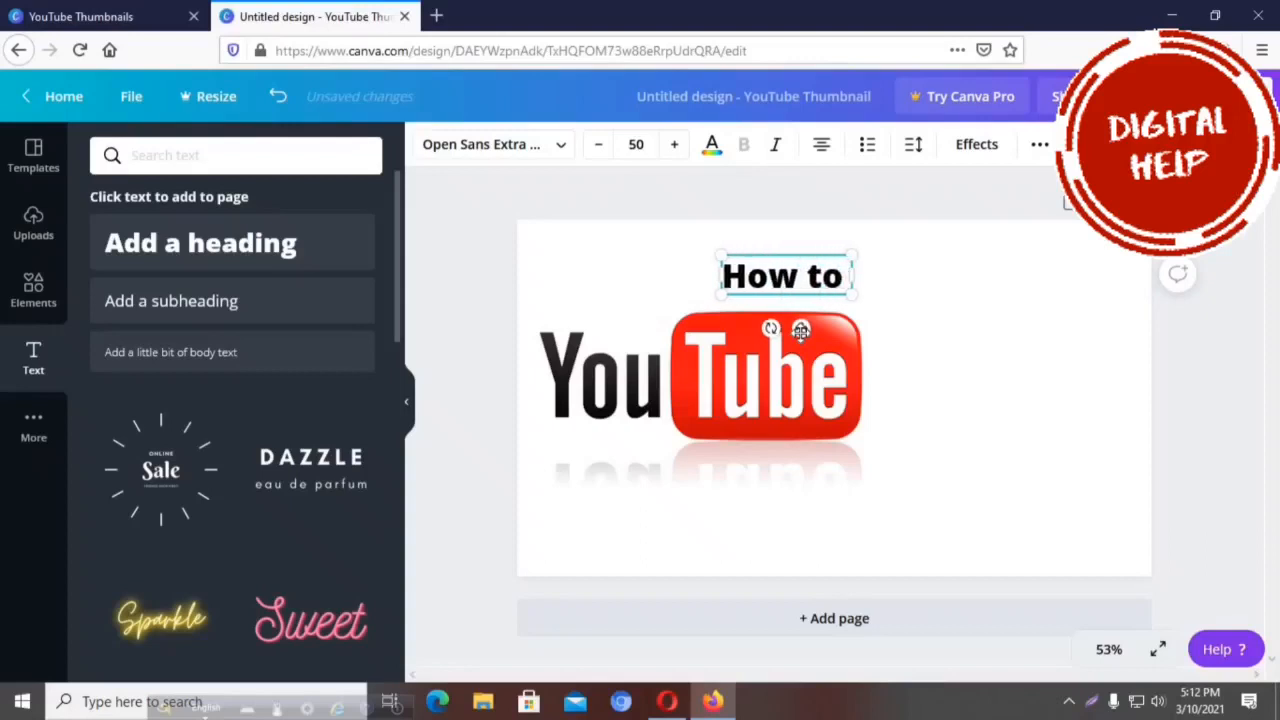
pyautogui.write(' M')
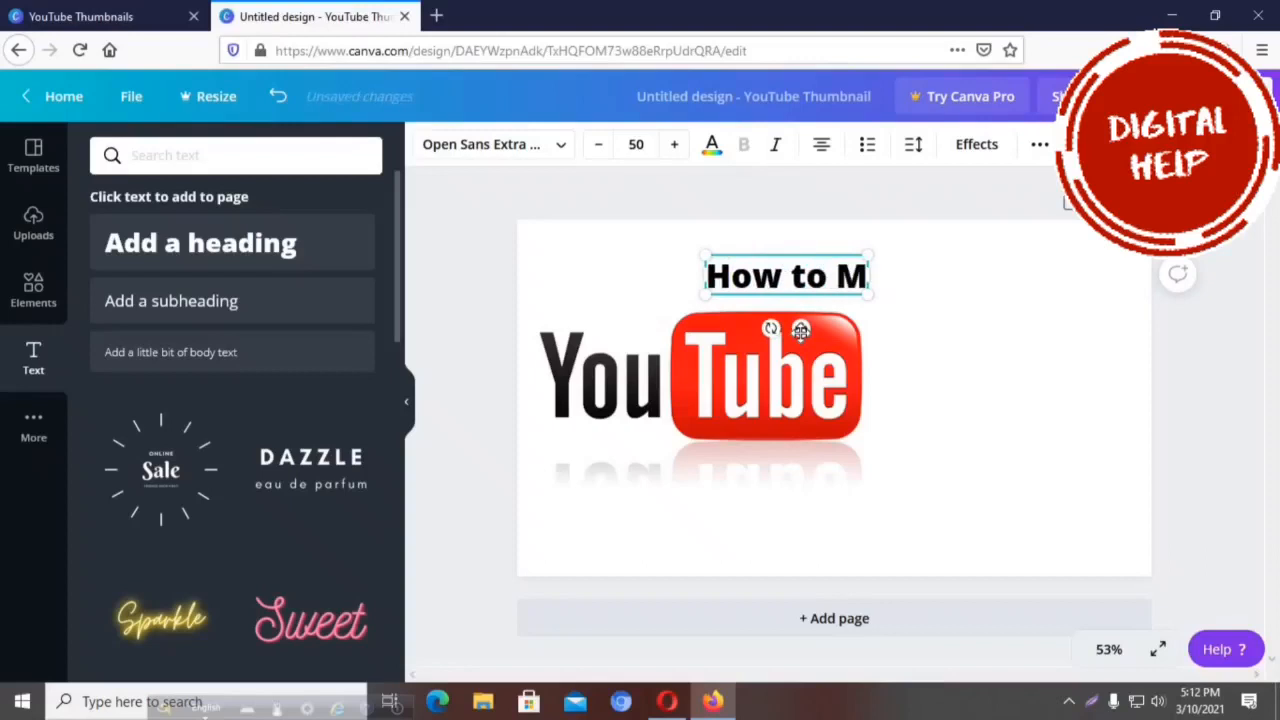
pyautogui.write('ake')
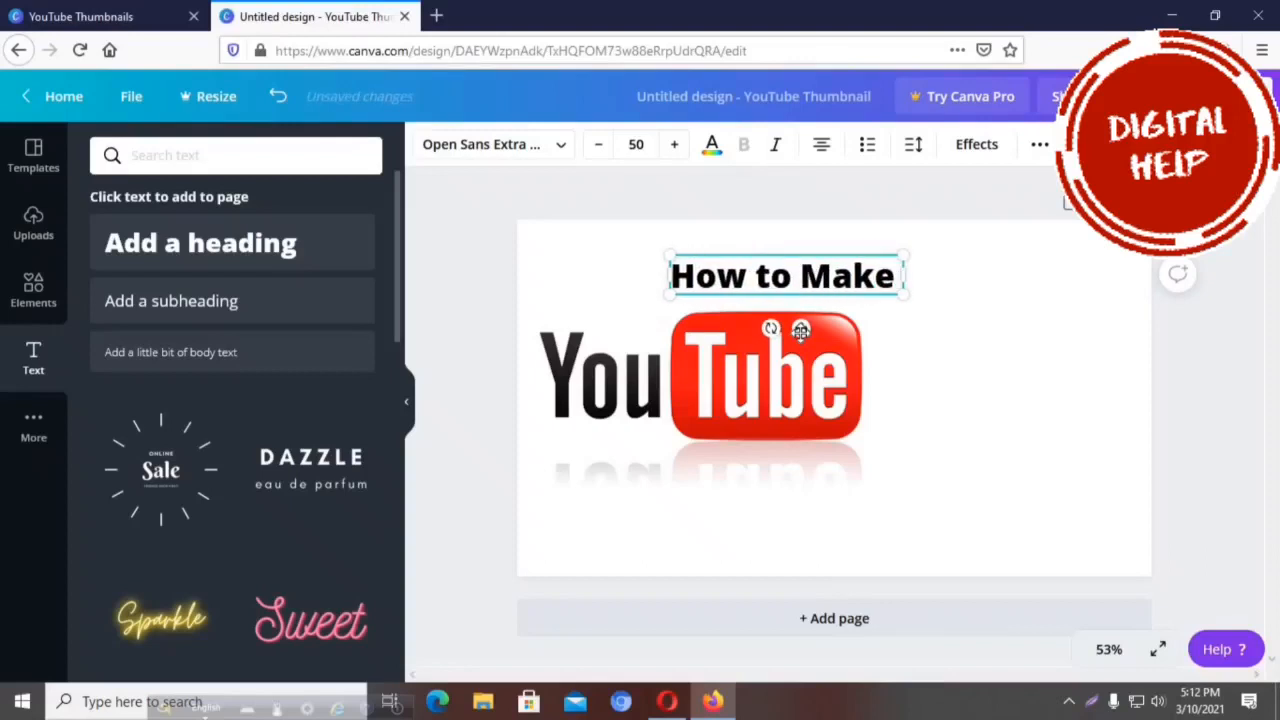
pyautogui.write(' Po')
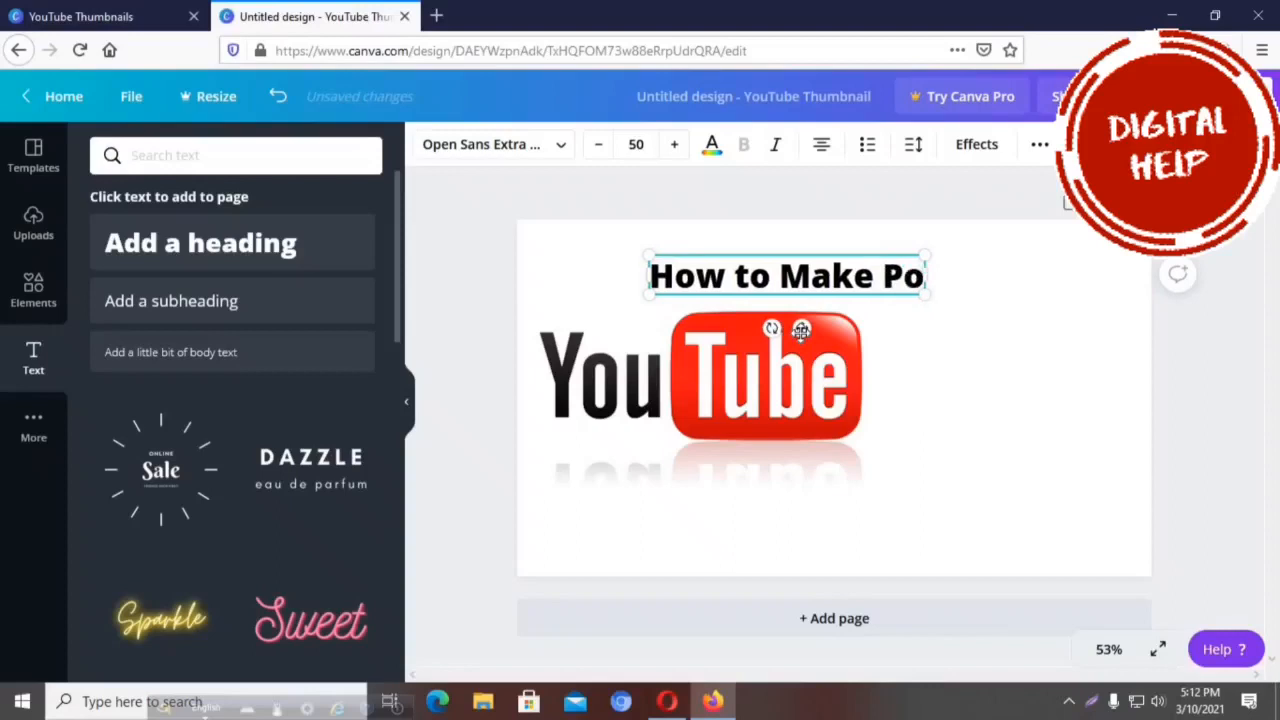
pyautogui.press('BackSpace')
pyautogui.write('r')
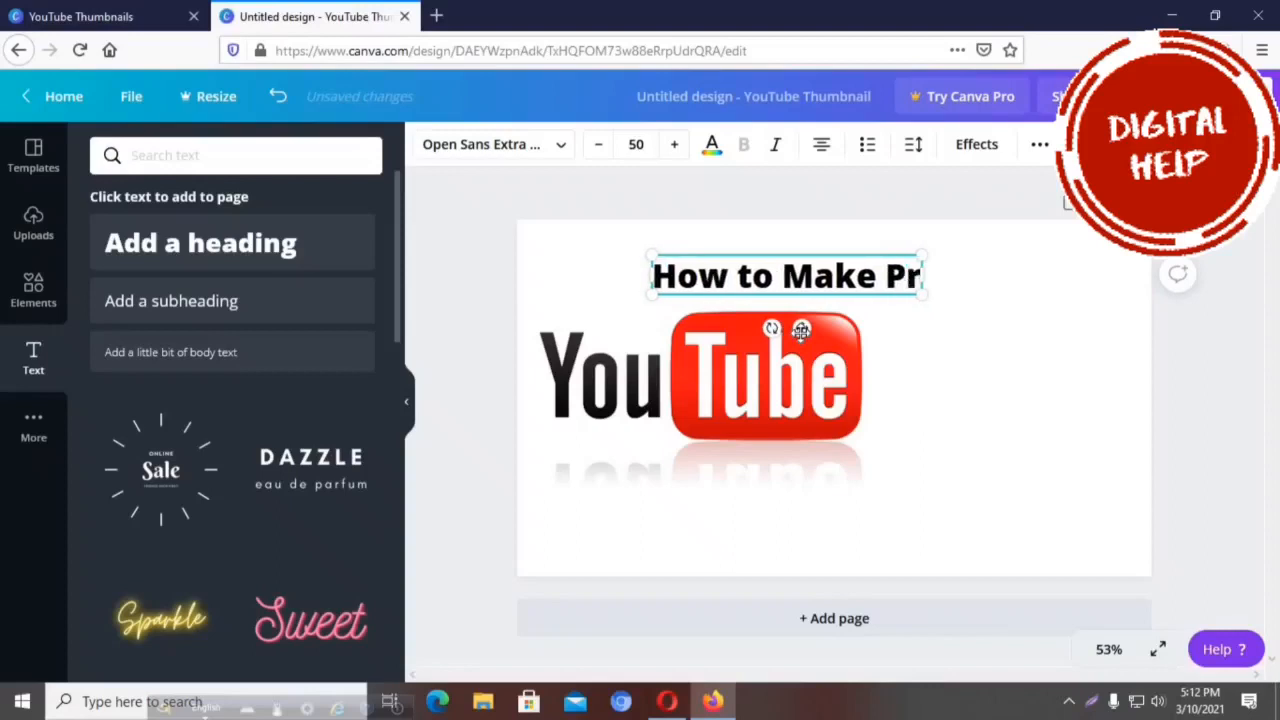
pyautogui.write('of')
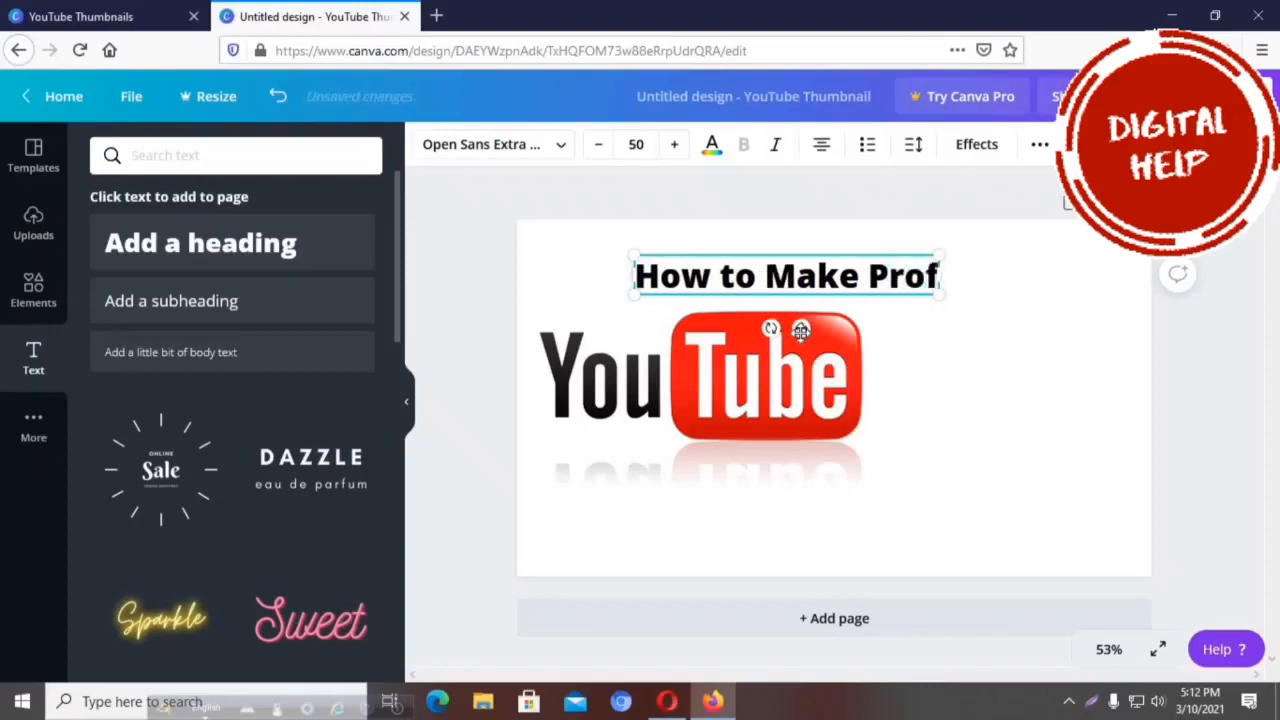
pyautogui.write('essio')
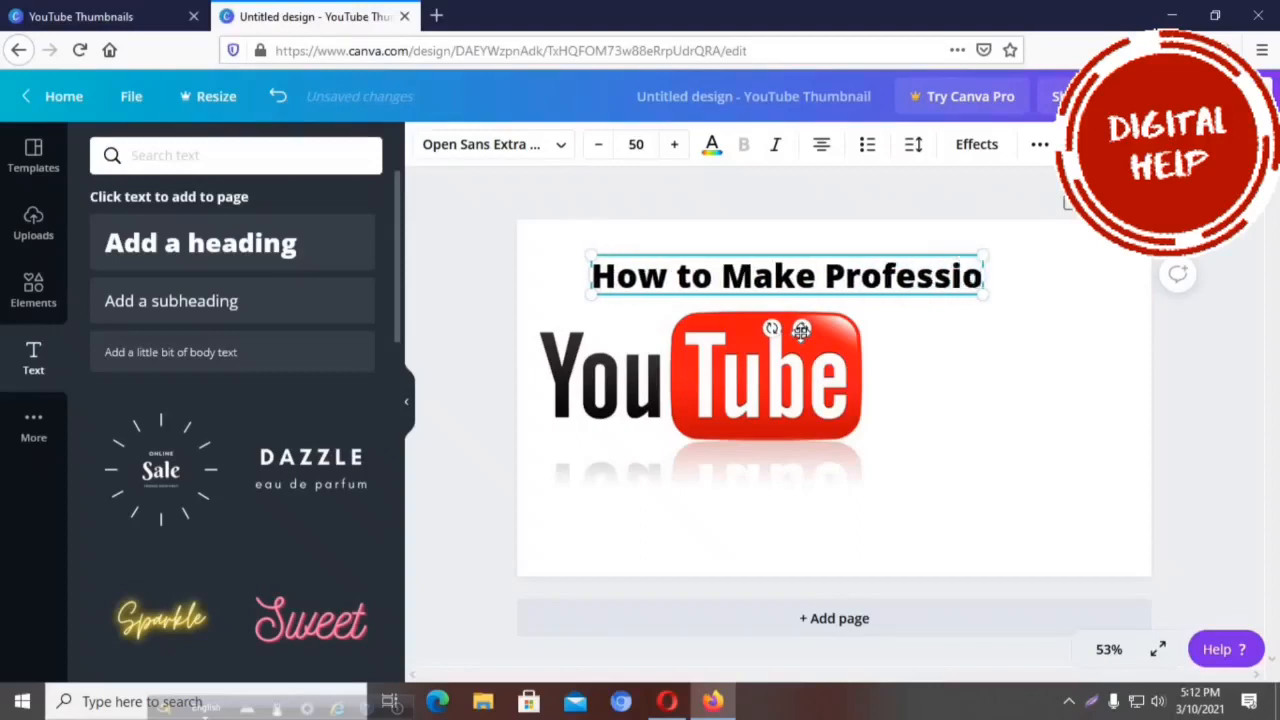
pyautogui.write('n')
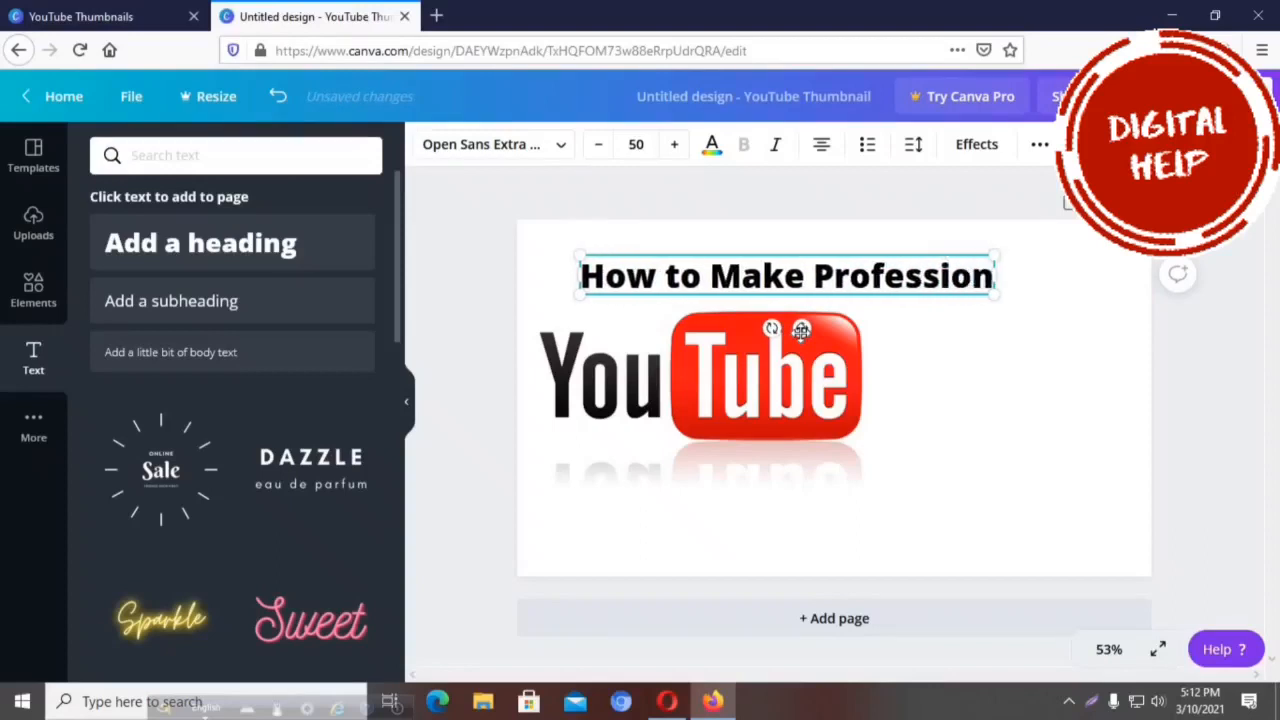
pyautogui.write('al')
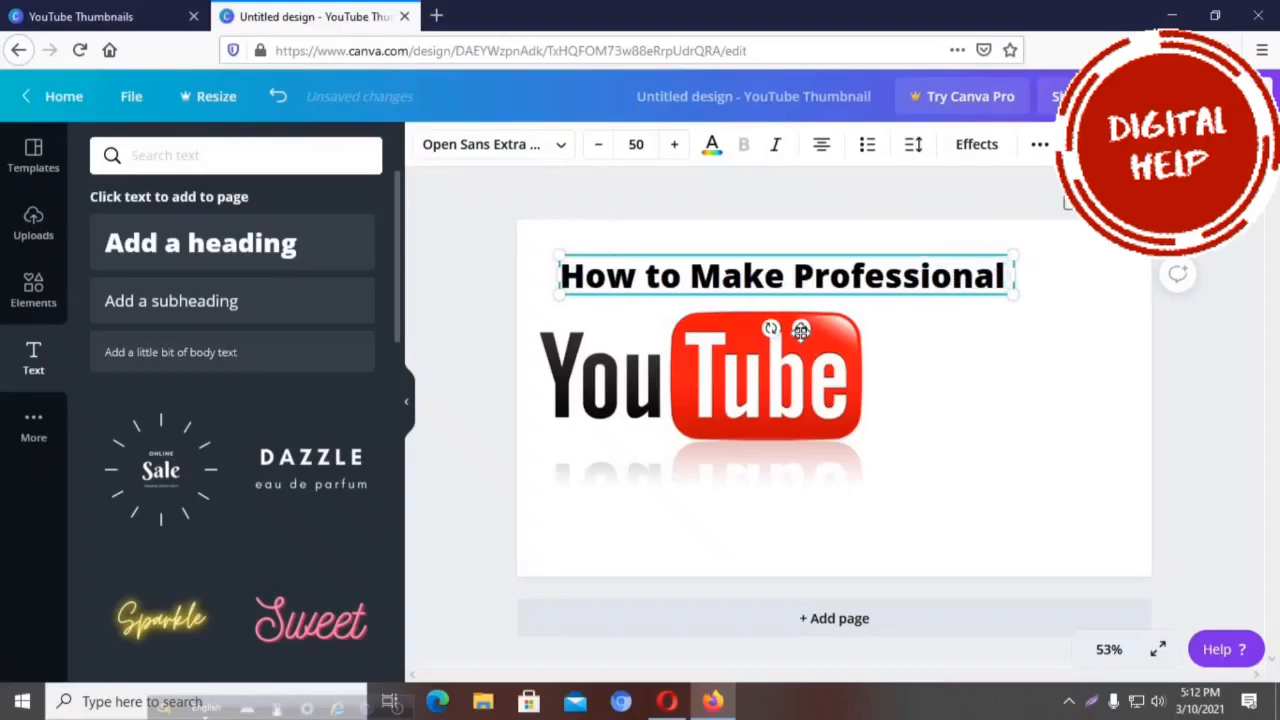
pyautogui.write(' T')
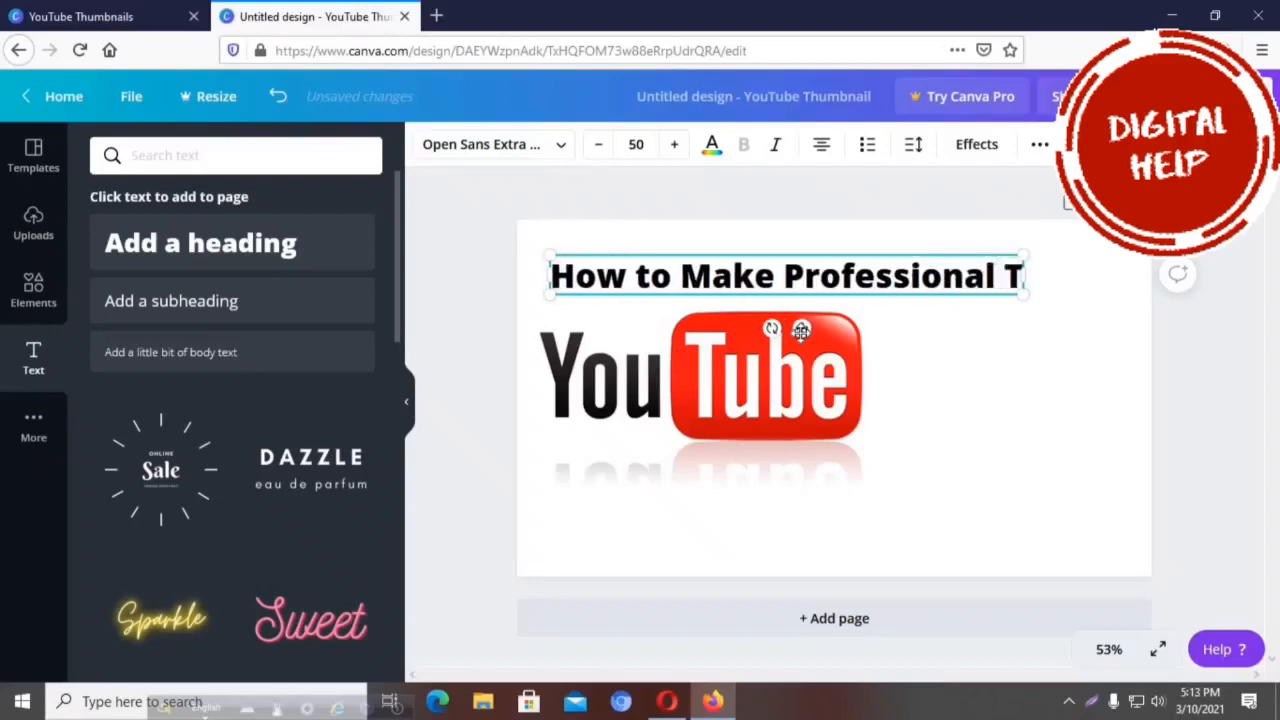
pyautogui.write('h')
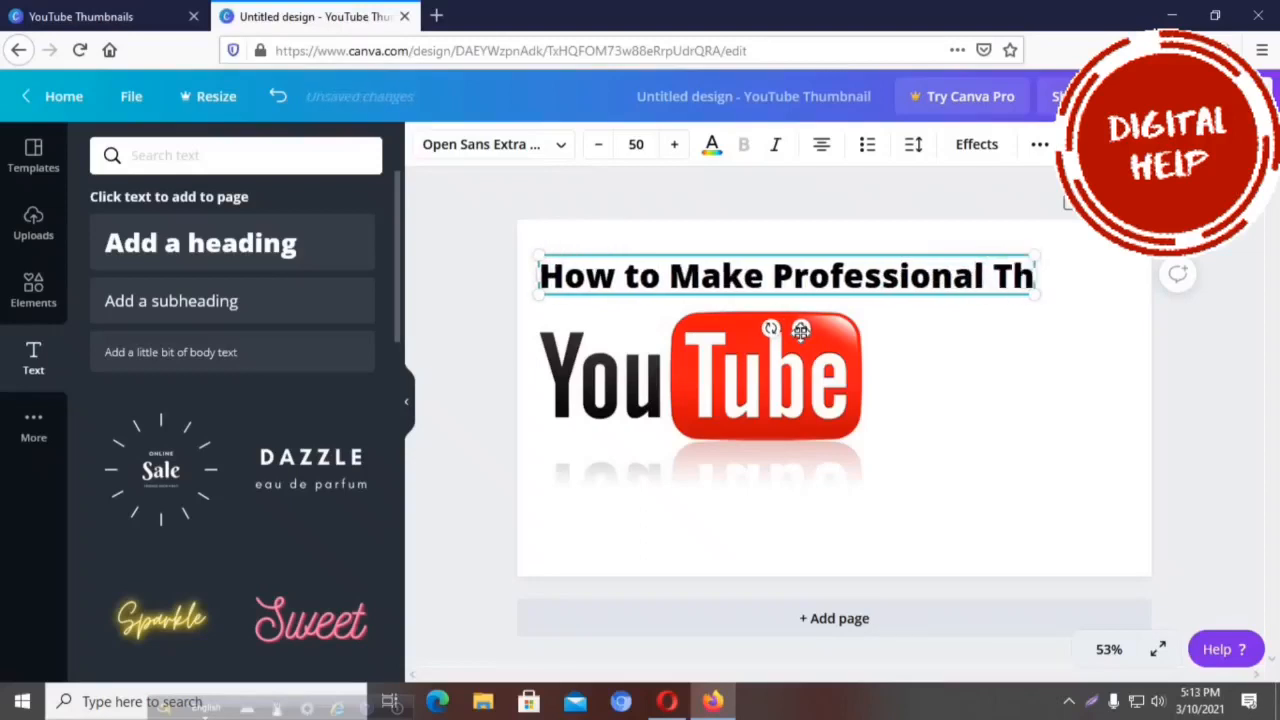
pyautogui.write('umbm')
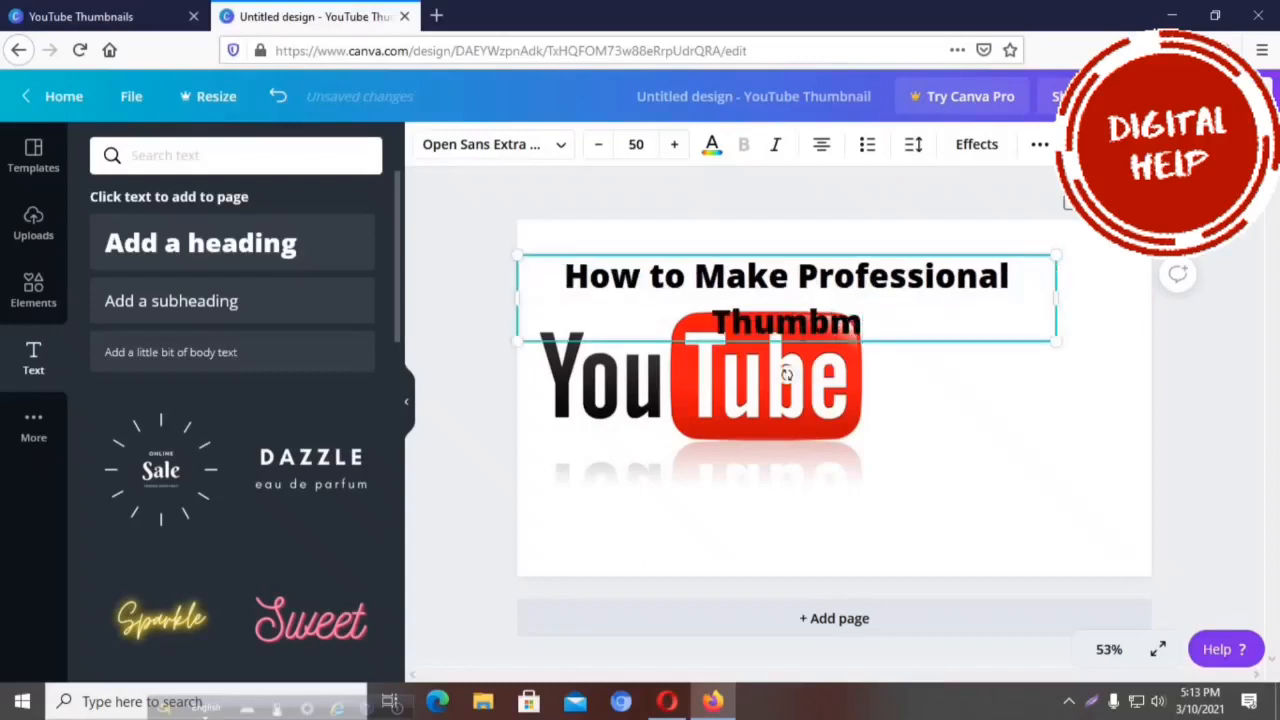
pyautogui.press('BackSpace')
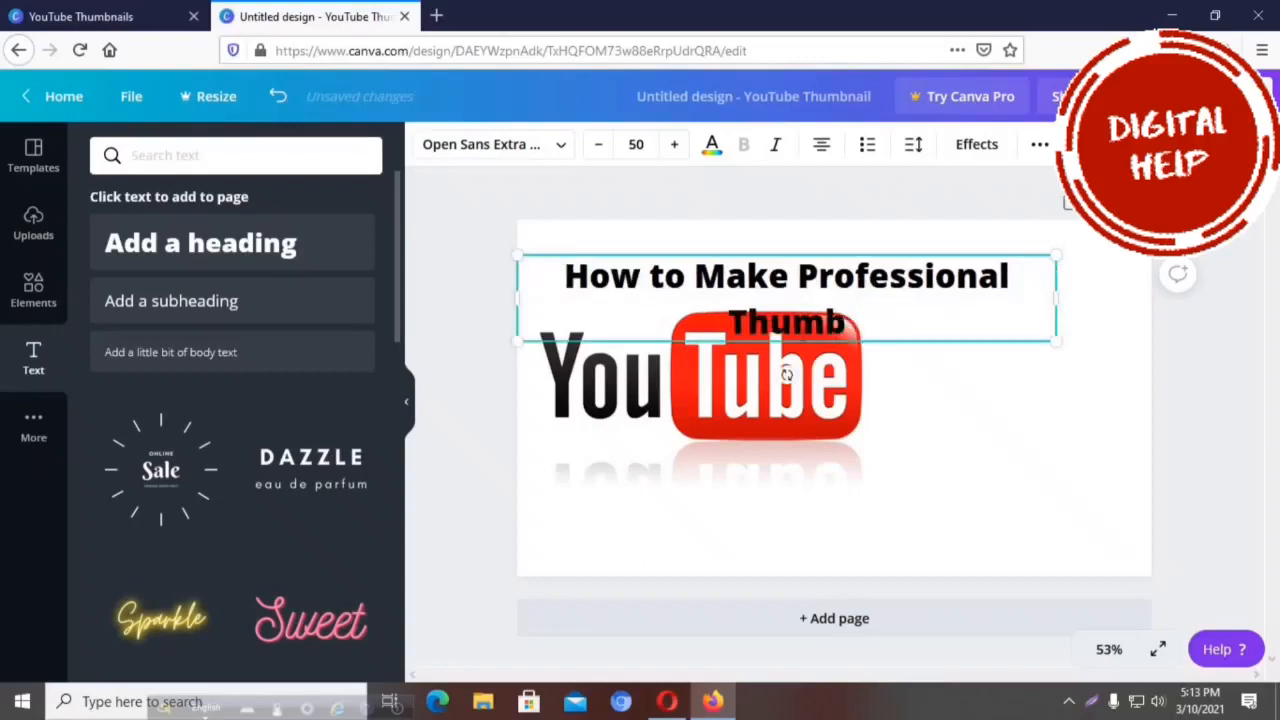
pyautogui.write('nail')
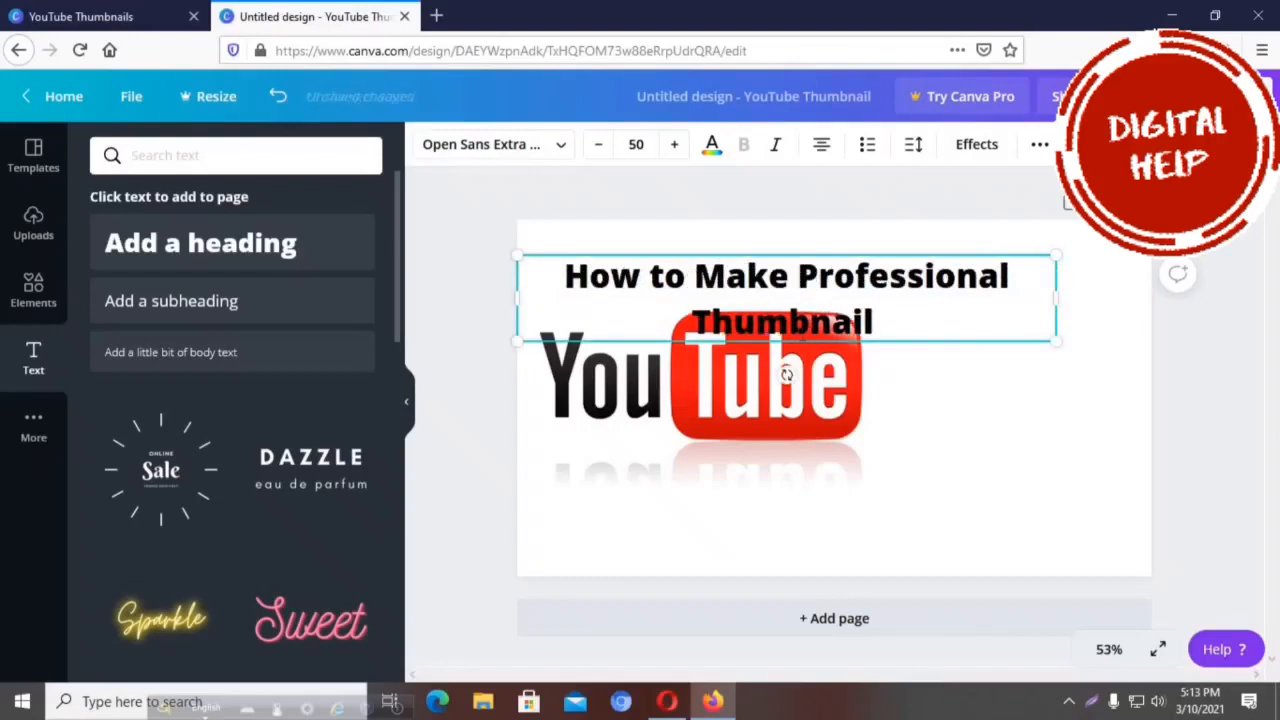
pyautogui.write(' F')
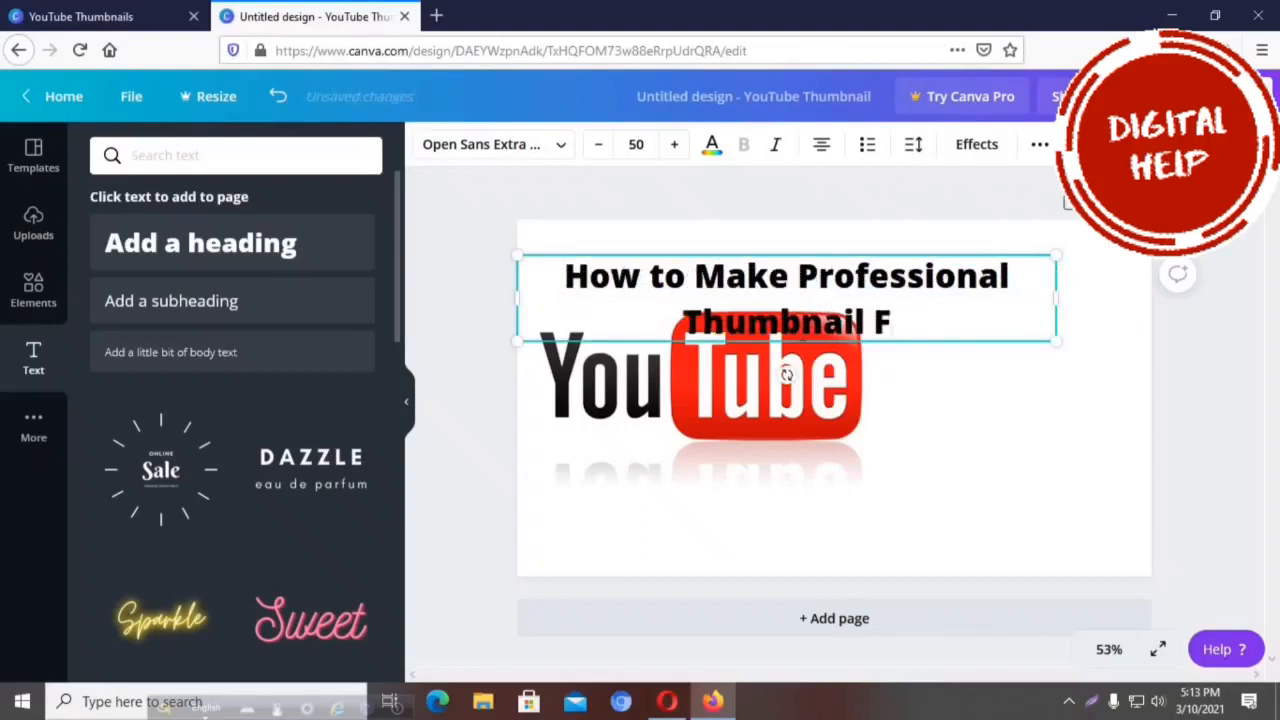
pyautogui.write('or ')
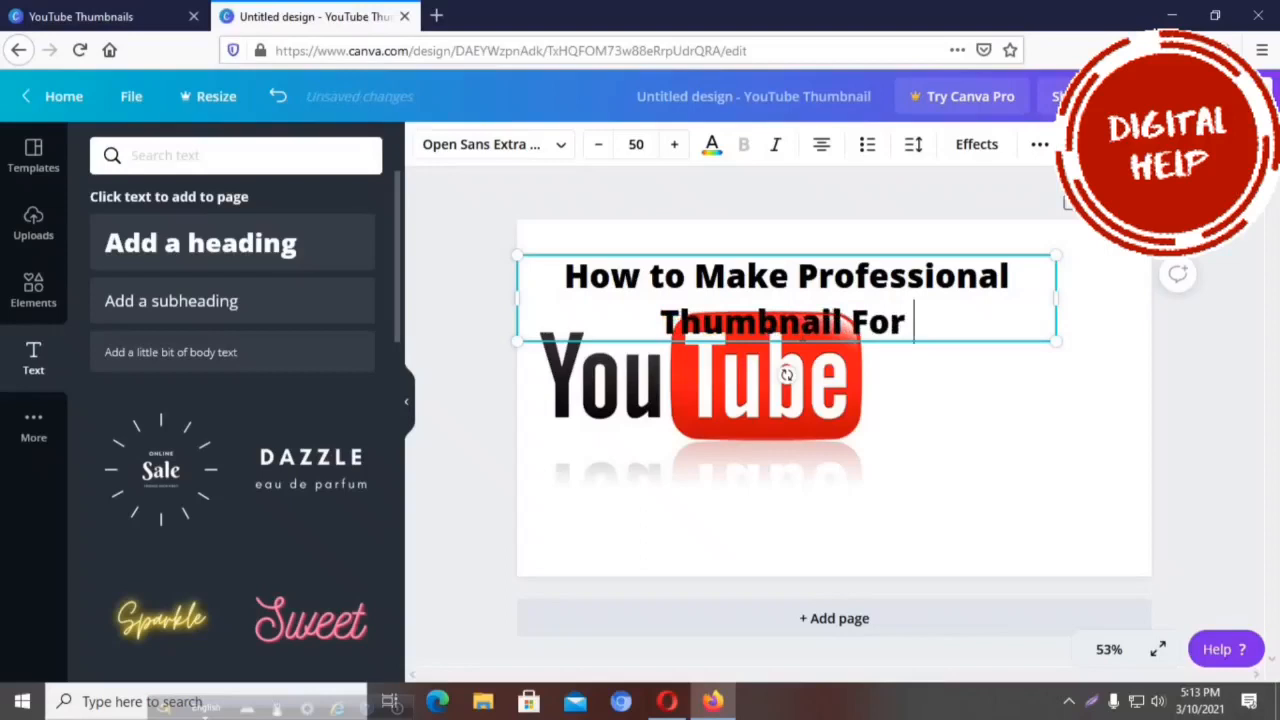
pyautogui.write('you')
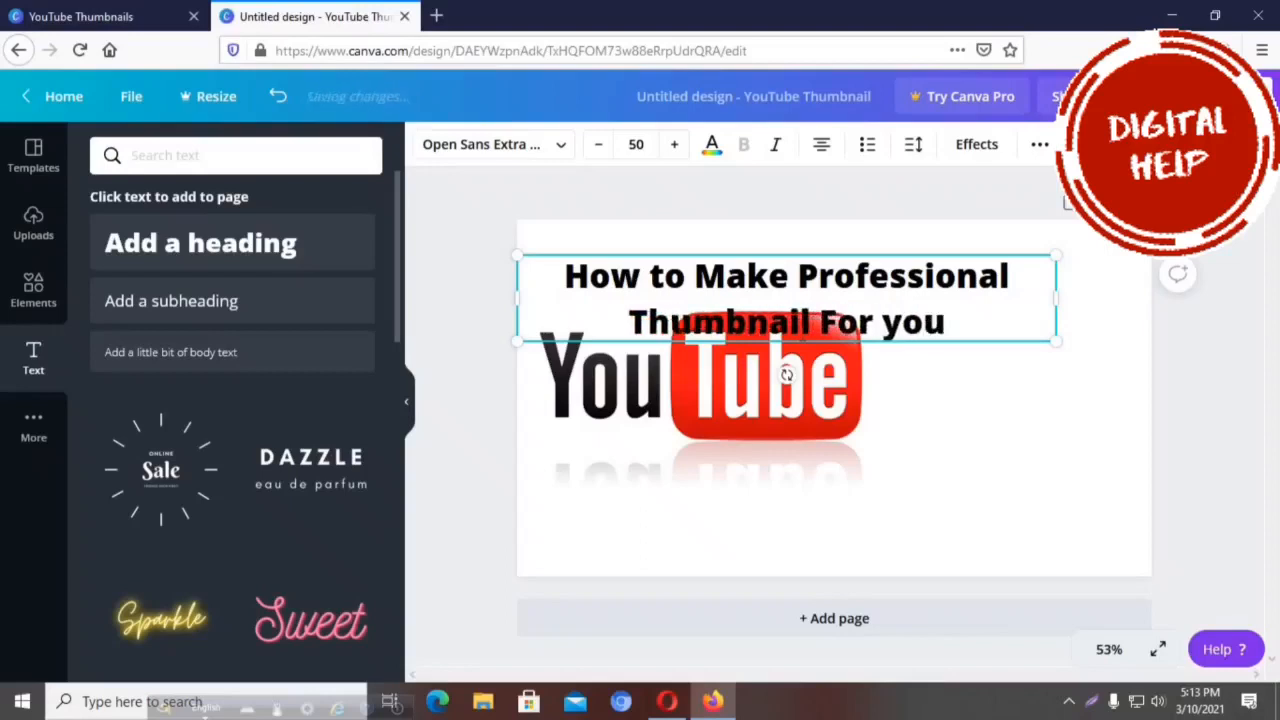
pyautogui.press('BackSpace')
pyautogui.press('BackSpace')
pyautogui.press('BackSpace')
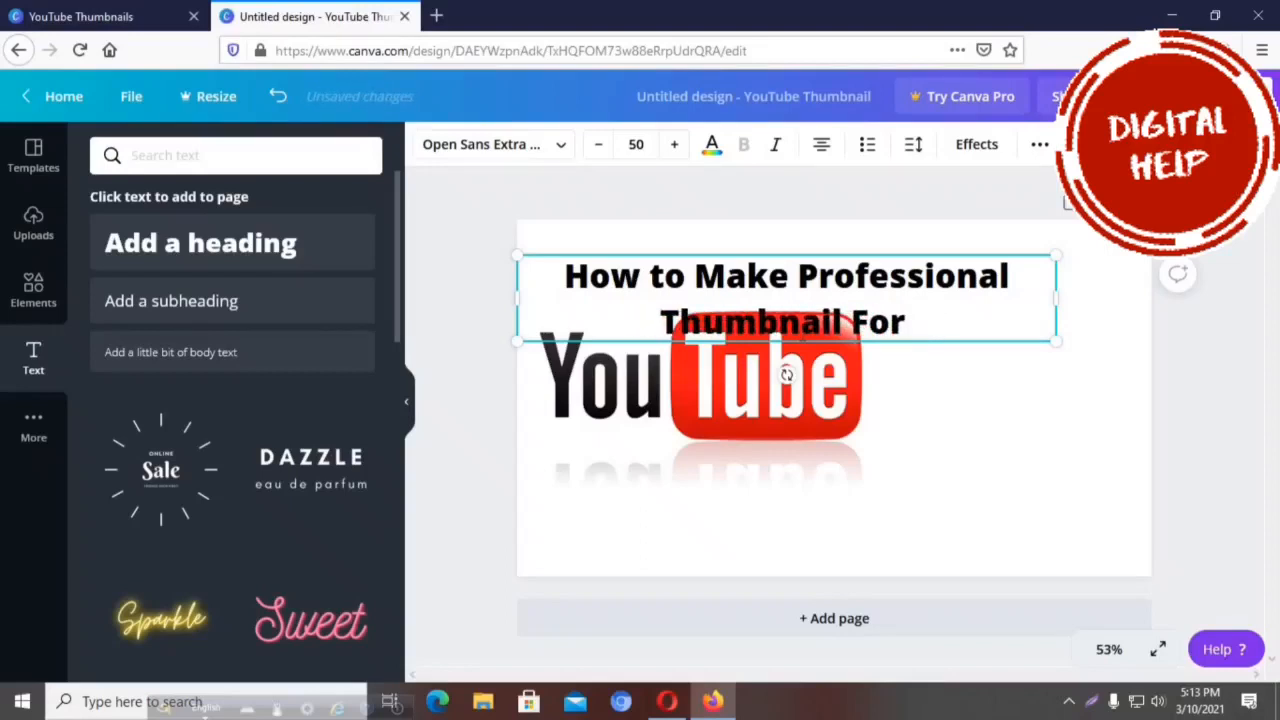
pyautogui.write('Yout')
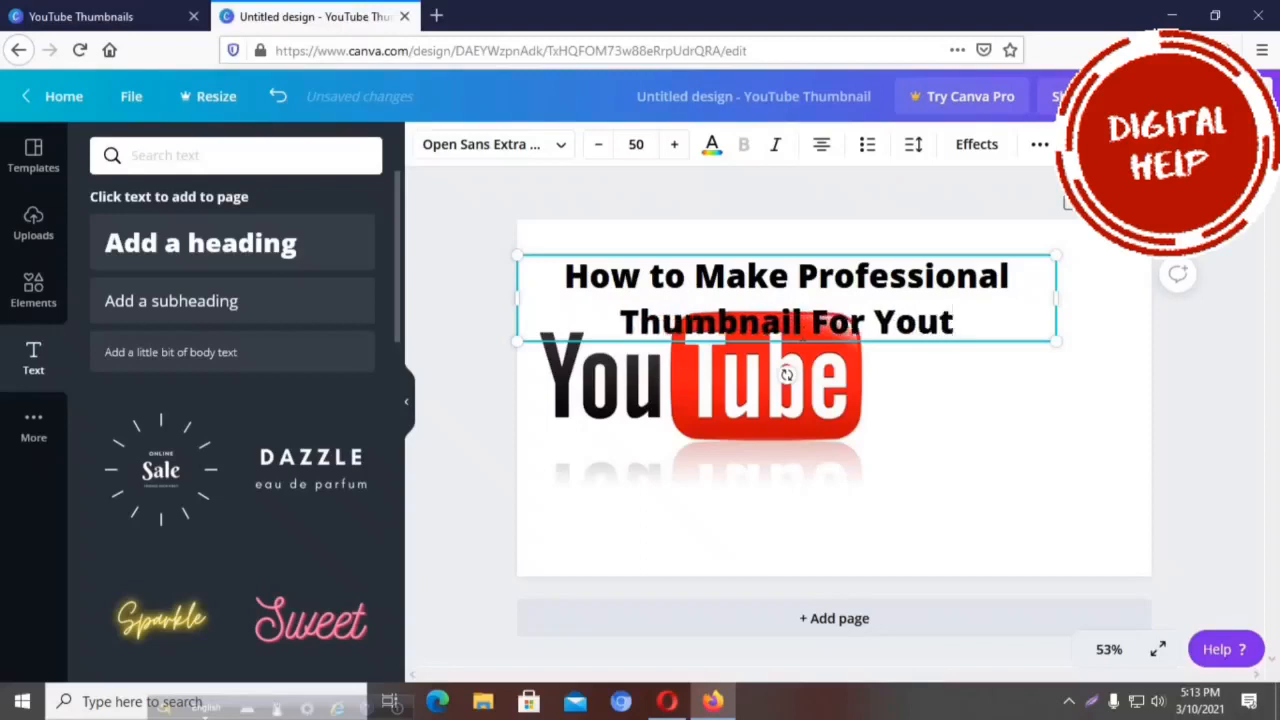
pyautogui.press('BackSpace')
pyautogui.write('T')
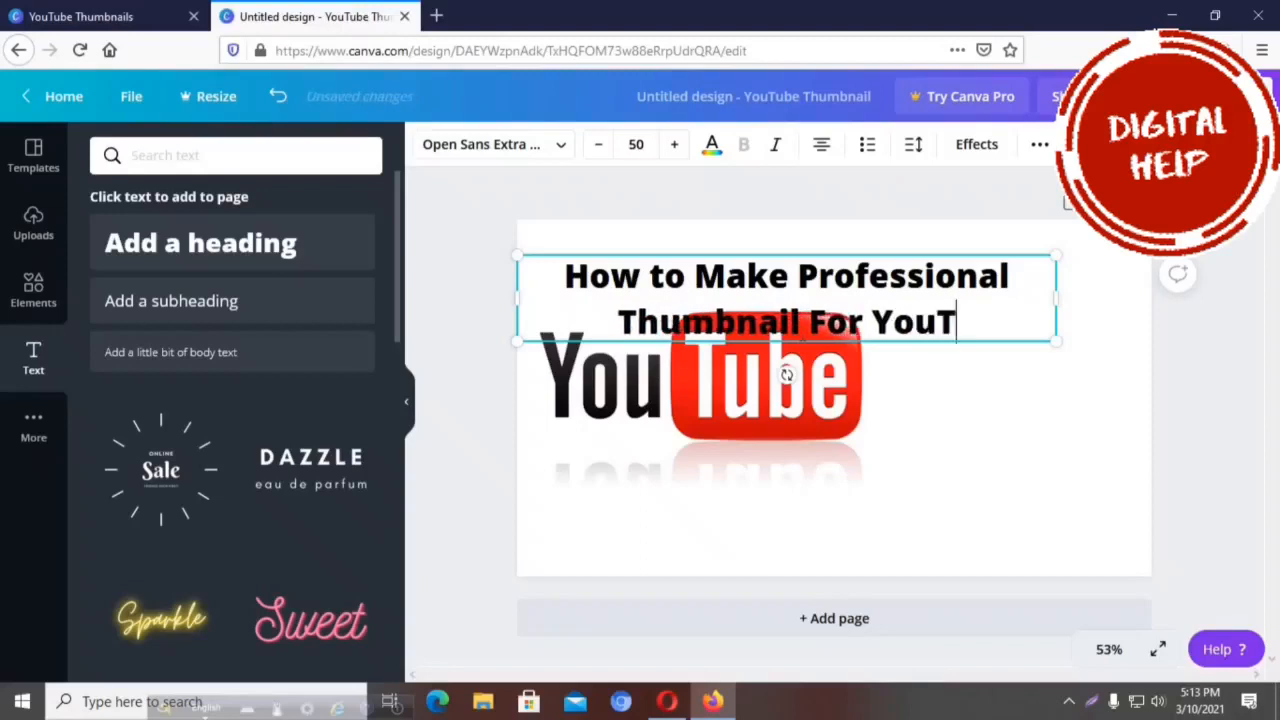
pyautogui.write('ubr')
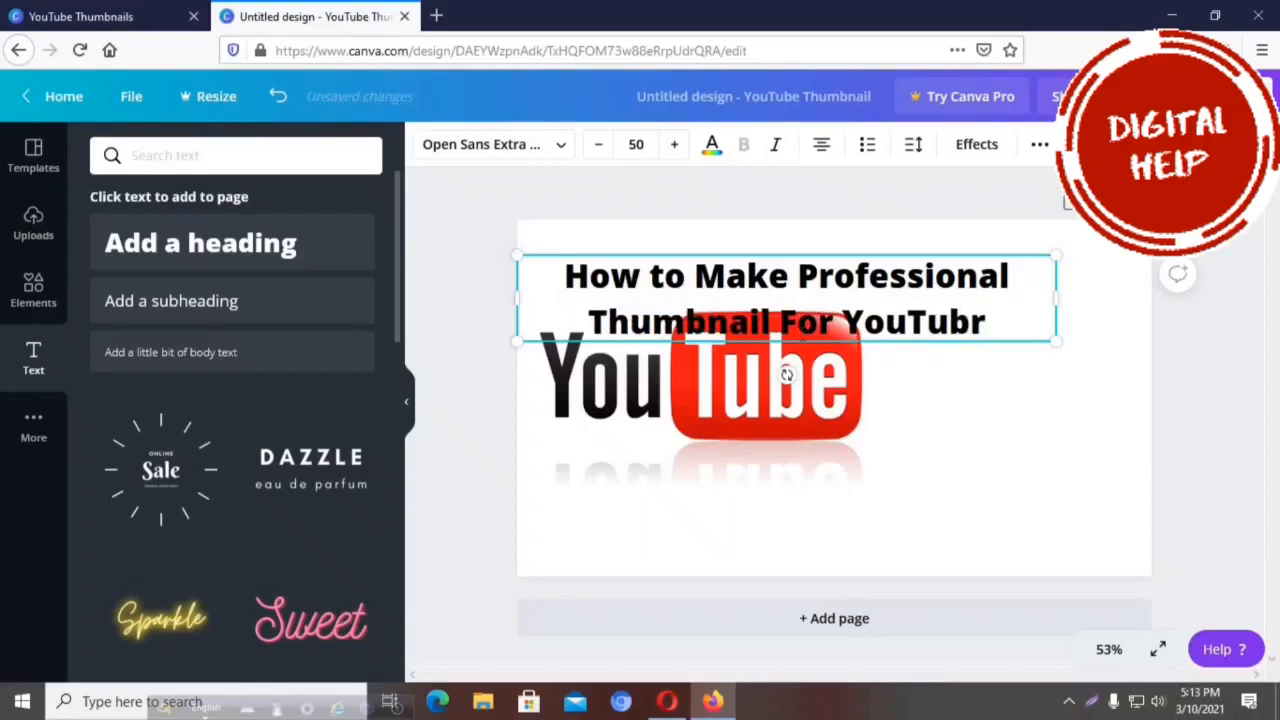
pyautogui.press('BackSpace')
pyautogui.write('e')
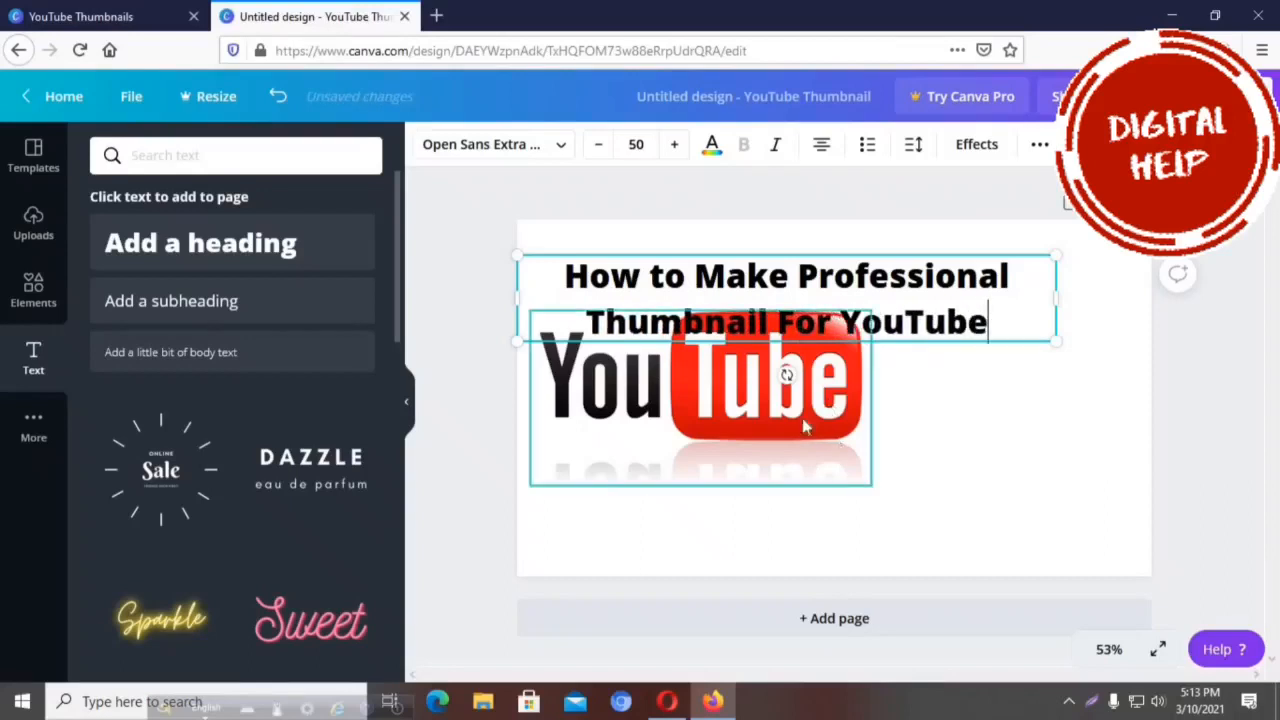
# Step: Move the YouTube logo down below the heading and shift the heading slightly up towards the thumbnail's upper edge
pyautogui.click(806, 451)
pyautogui.moveTo(806, 451); pyautogui.dragTo(792, 455)
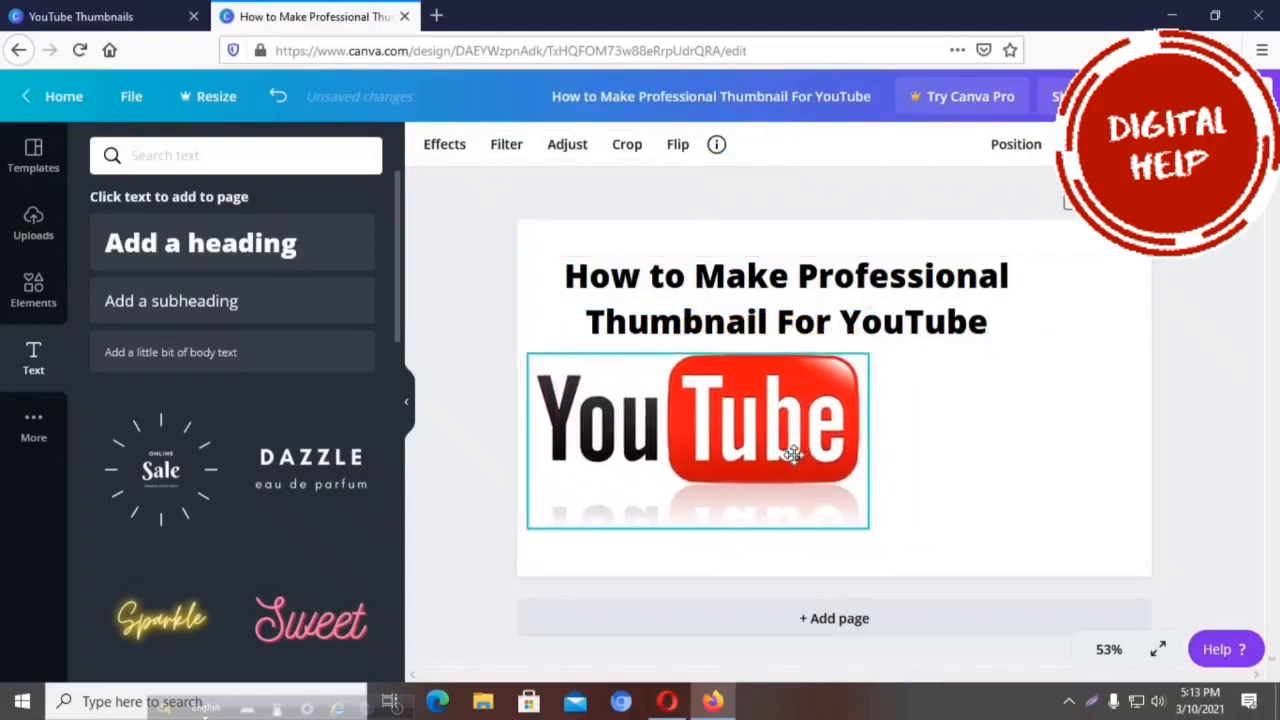
pyautogui.click(957, 423)
pyautogui.moveTo(858, 316); pyautogui.dragTo(863, 290)
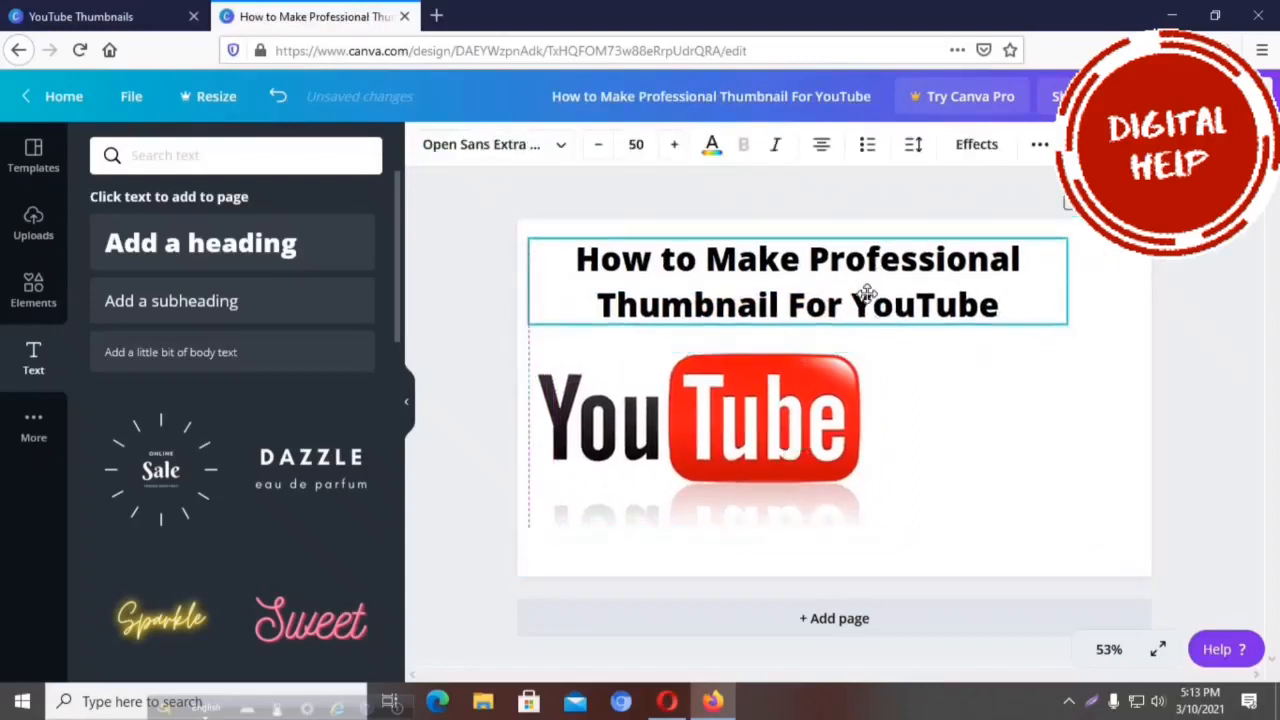
# Step: Try the logo's bright red and dark grey on the heading text, and set the heading back to black
pyautogui.click(714, 146)
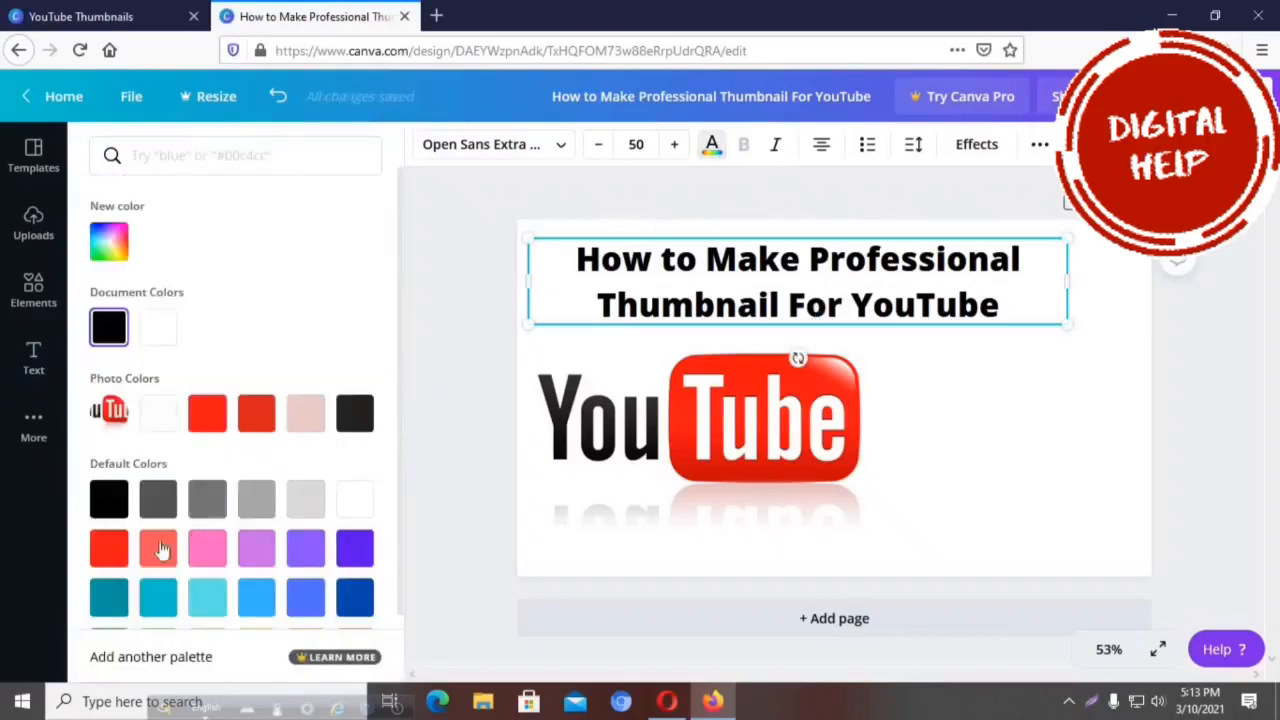
pyautogui.click(207, 416)
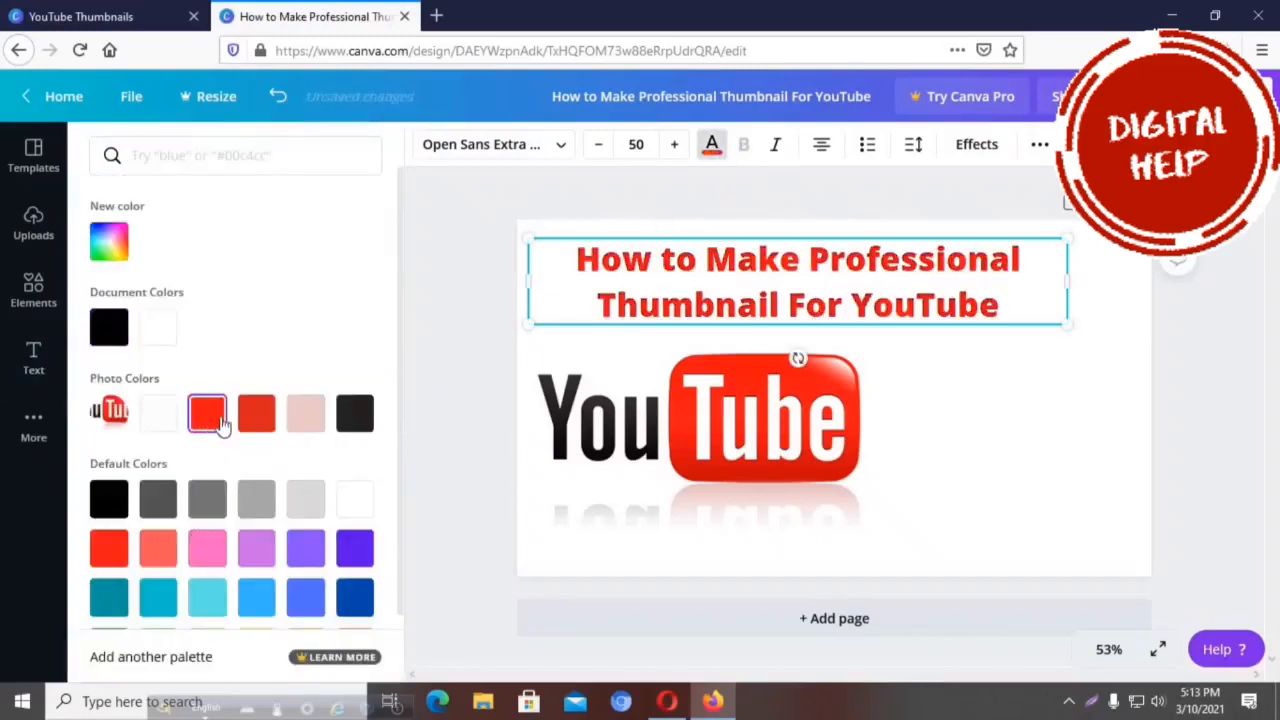
pyautogui.click(355, 413)
pyautogui.scroll(-1, 340, 470)
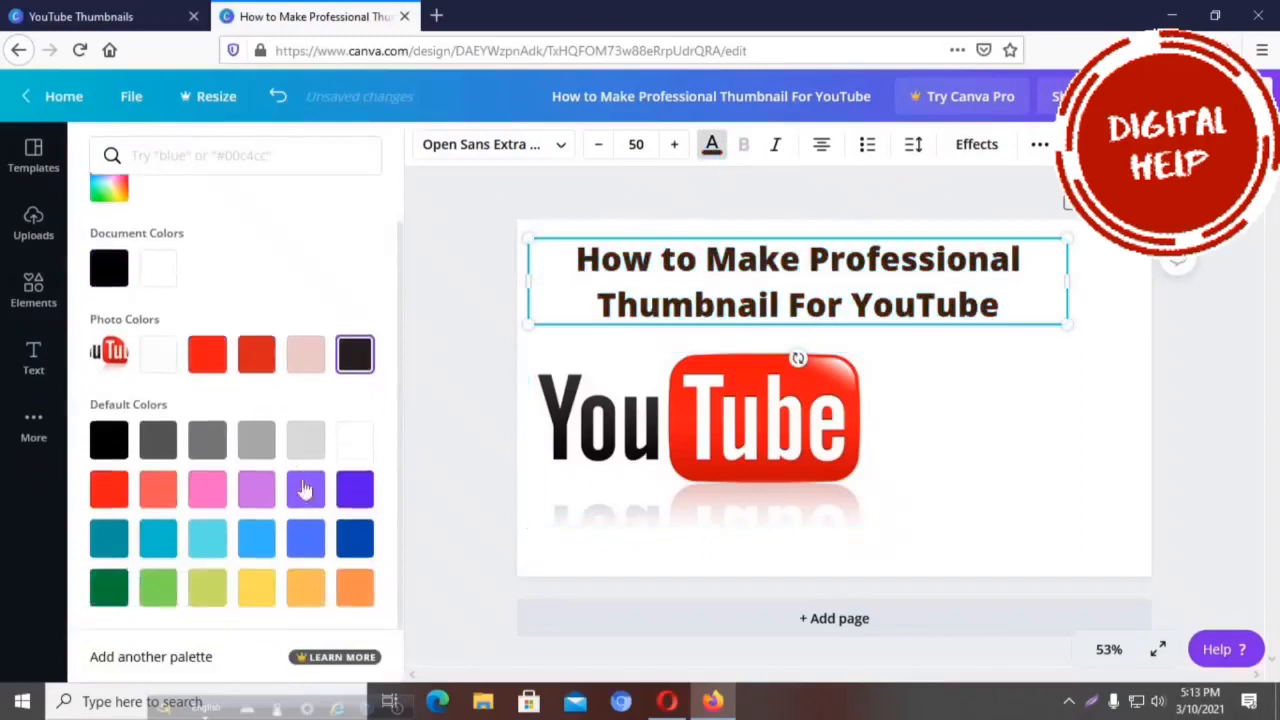
pyautogui.click(108, 426)
# Step: Try the default purple and orange colours as the thumbnail's background
pyautogui.click(950, 470)
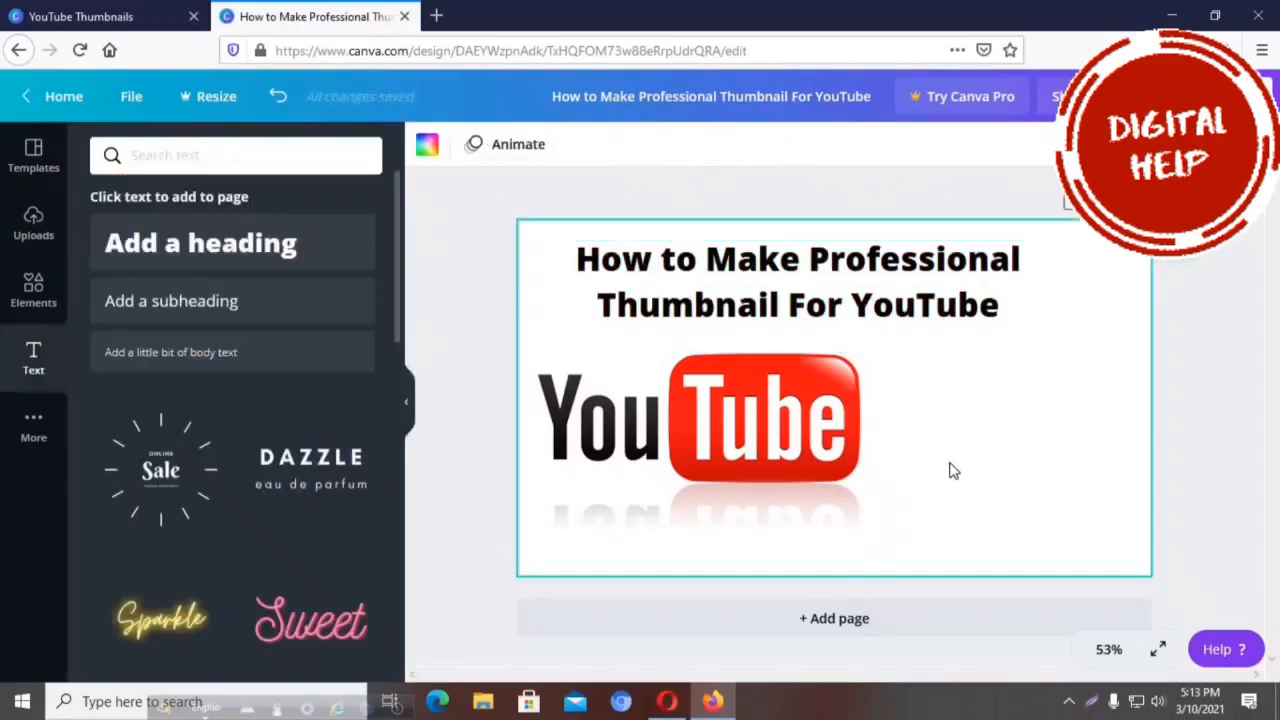
pyautogui.click(430, 152)
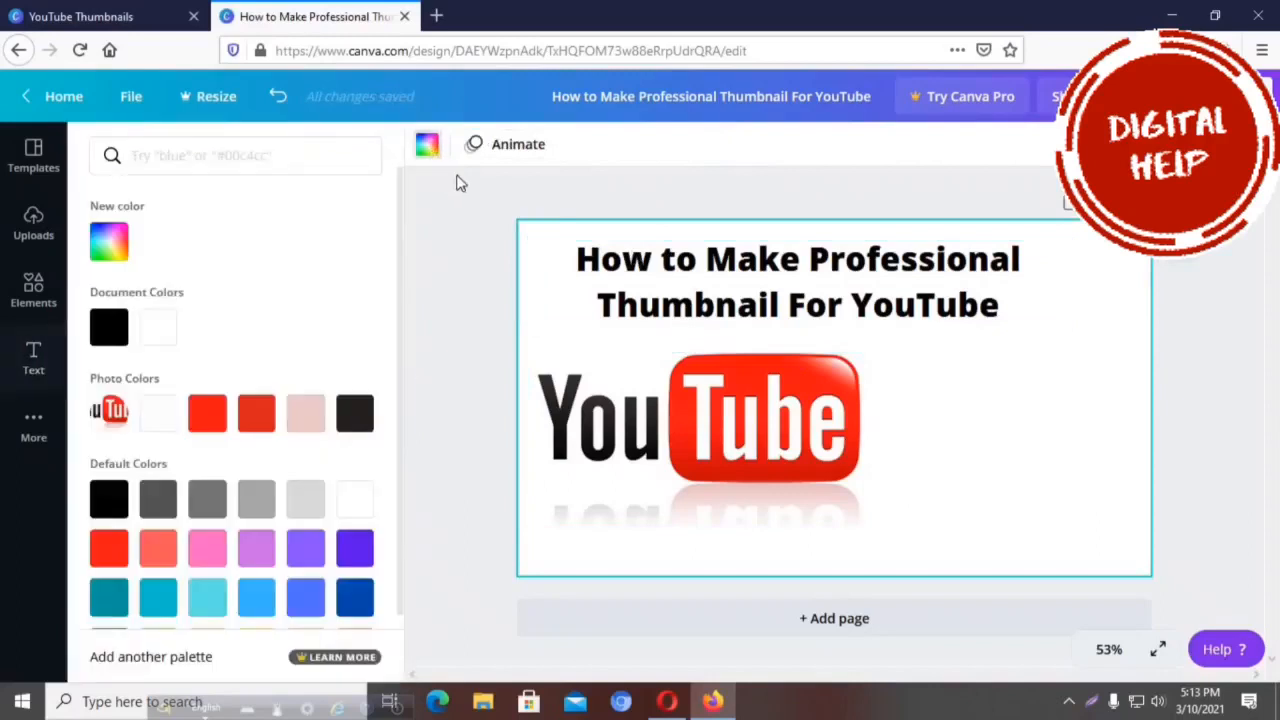
pyautogui.click(305, 548)
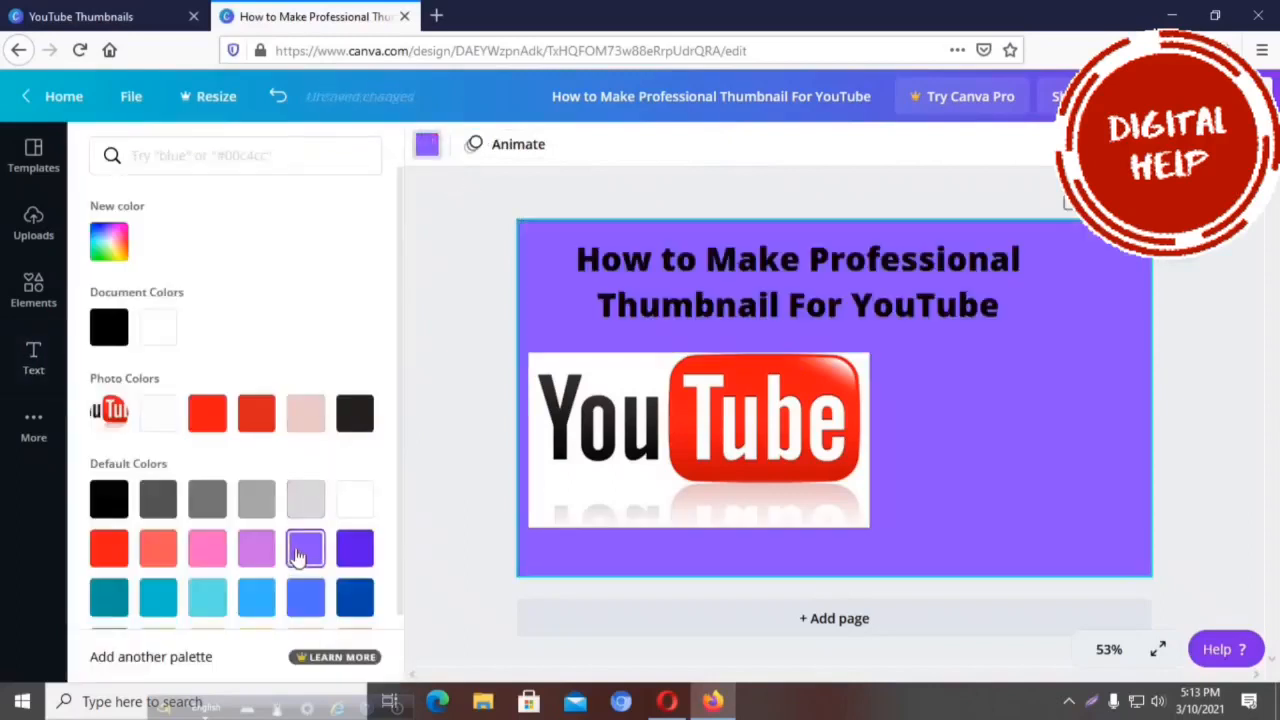
pyautogui.scroll(-1, 328, 538)
pyautogui.scroll(-2, 328, 538)
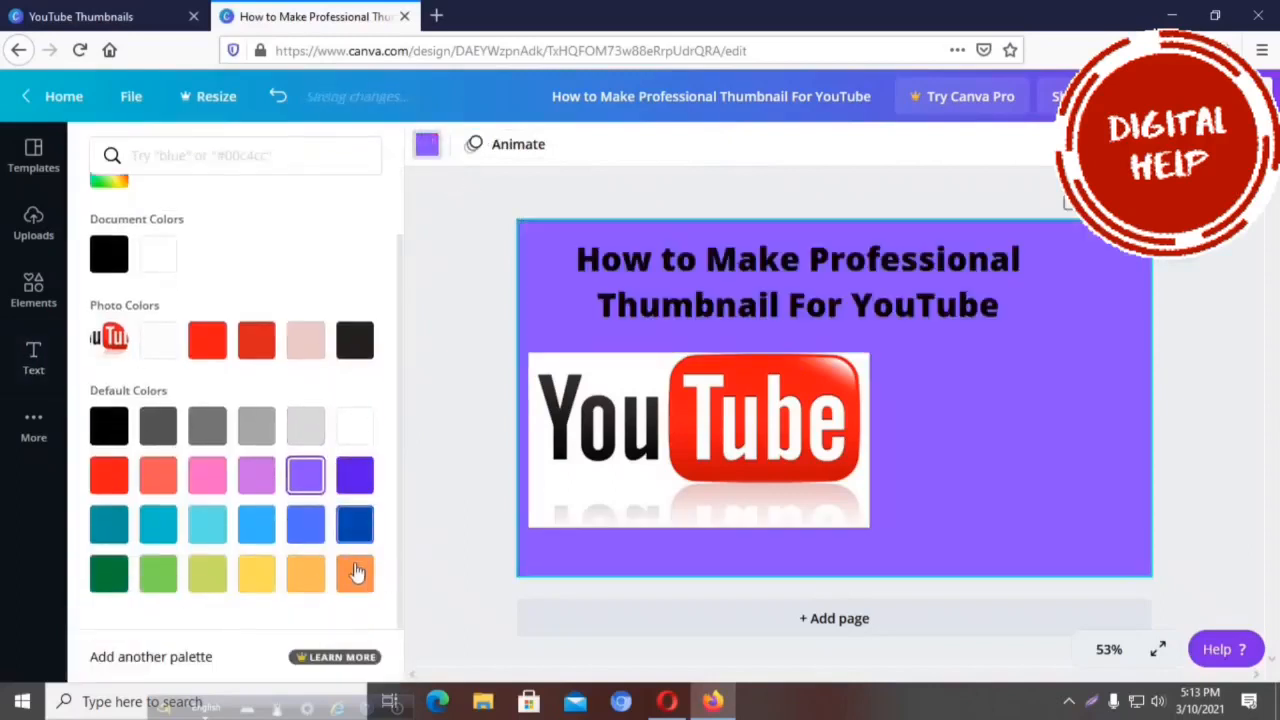
pyautogui.click(354, 571)
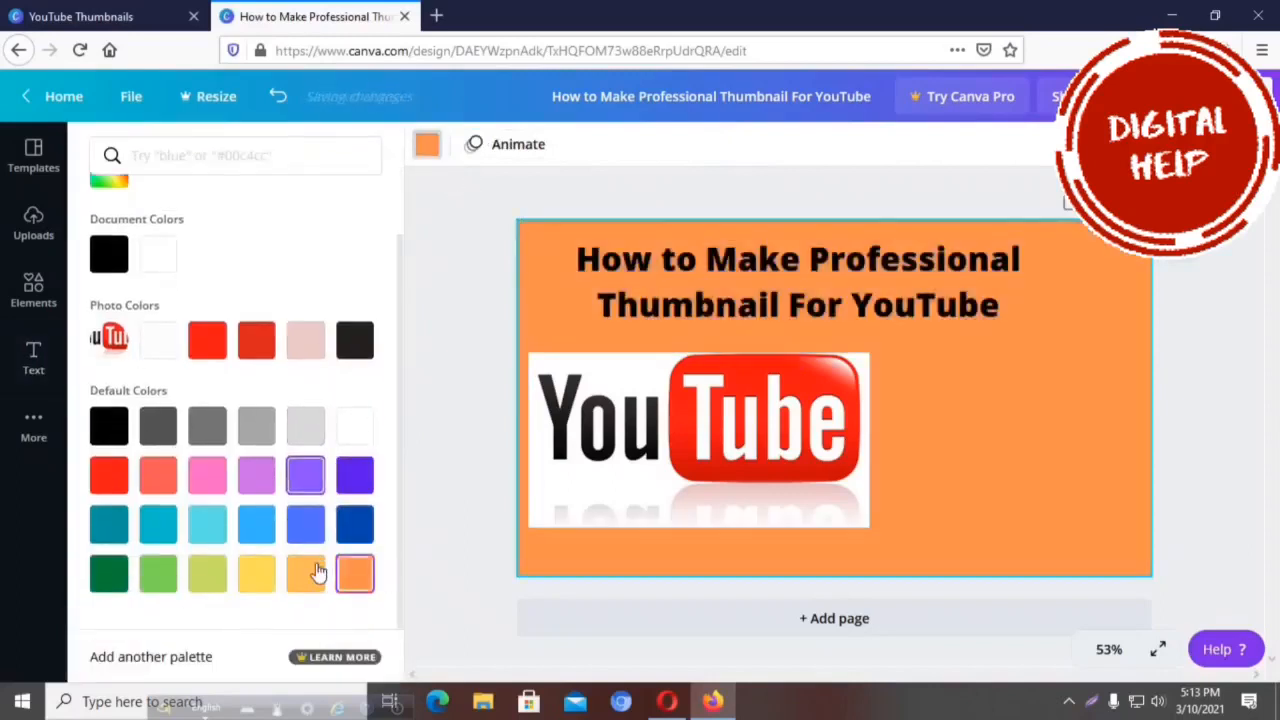
# Step: Try custom background colours such as #A67A5F, #DD976C, #EF6915 and #C8BAB2, and return the background to white
pyautogui.click(114, 185)
pyautogui.click(212, 250)
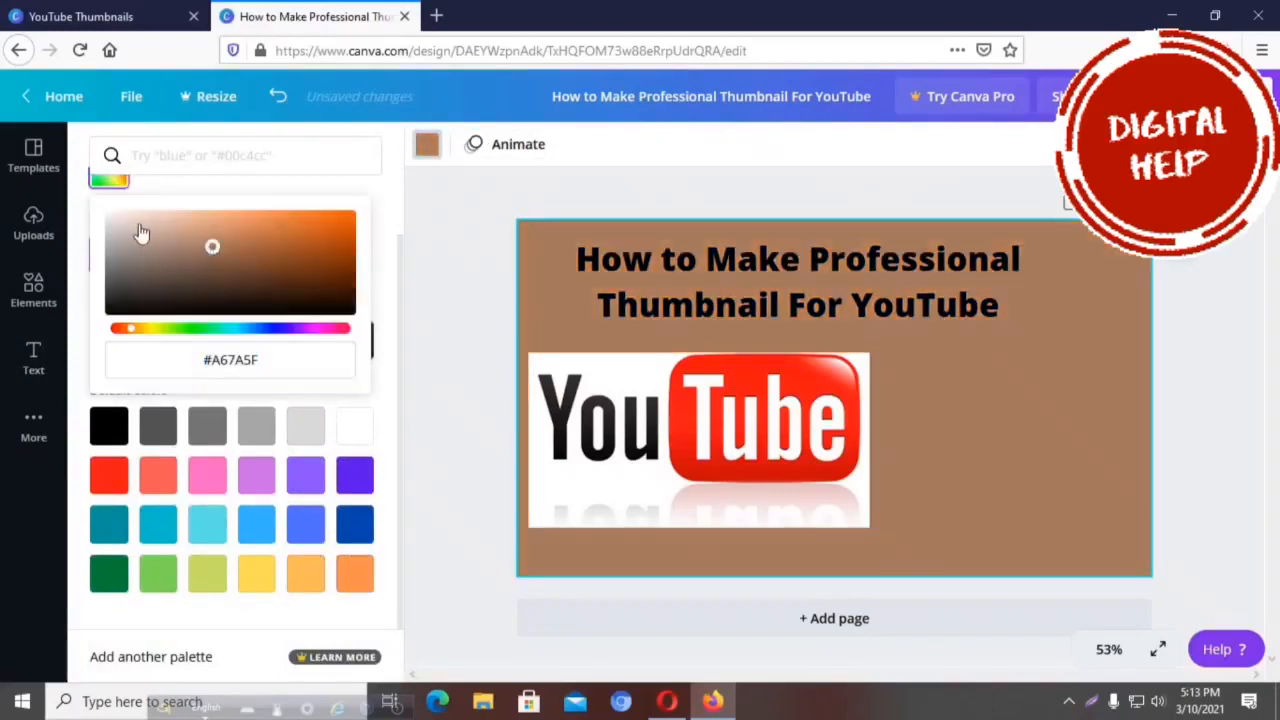
pyautogui.click(138, 224)
pyautogui.click(233, 226)
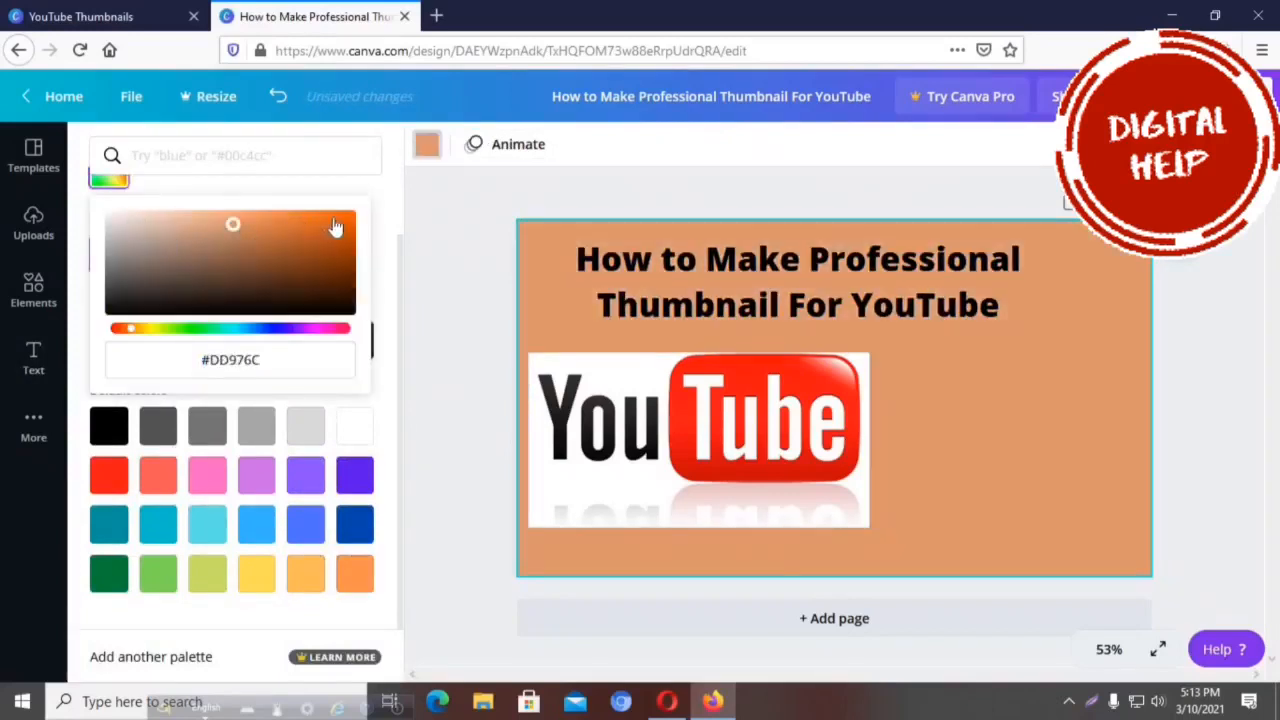
pyautogui.click(334, 224)
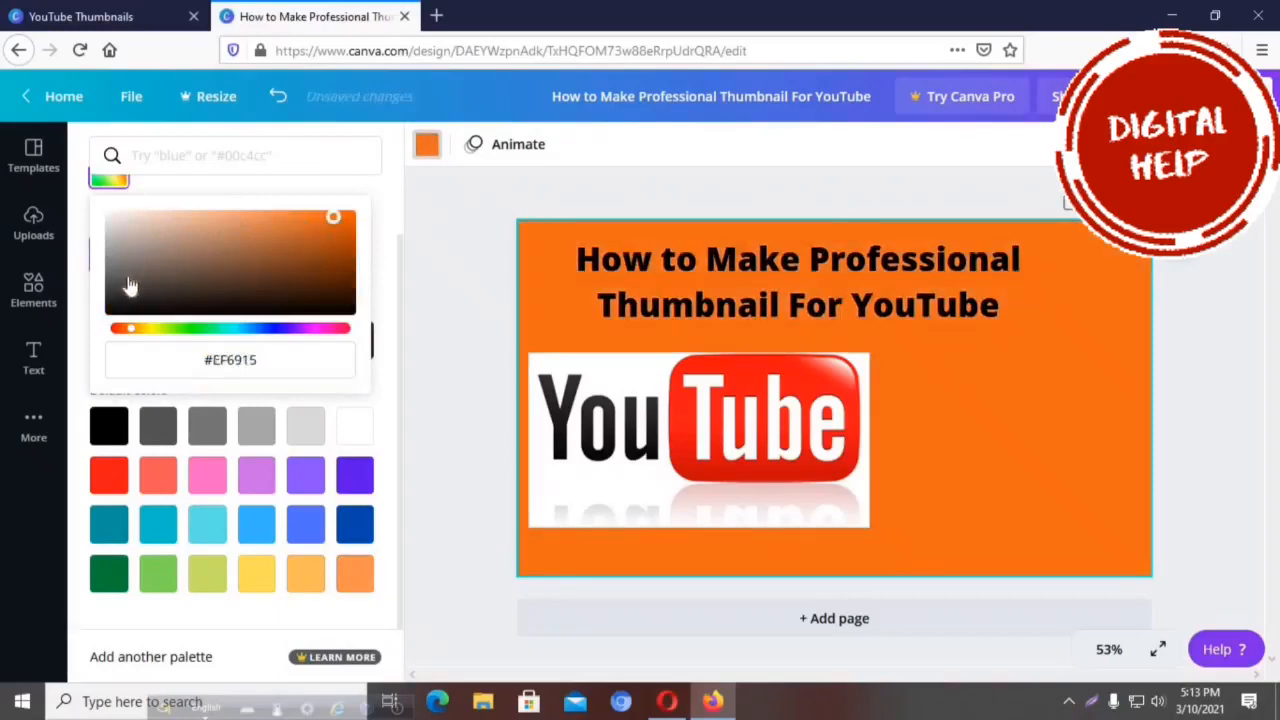
pyautogui.click(126, 275)
pyautogui.click(129, 229)
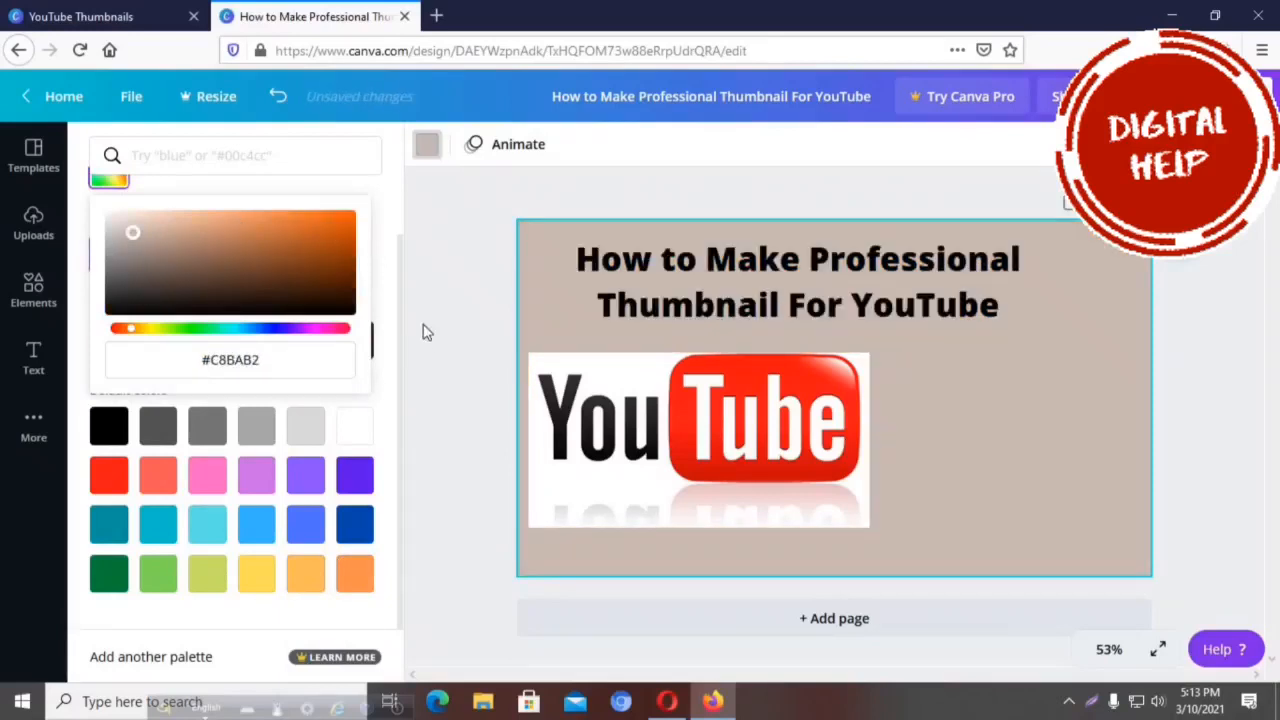
pyautogui.click(360, 428)
# Step: Center the YouTube logo horizontally on the thumbnail and shift the heading right so it sits centered above the logo
pyautogui.click(866, 420)
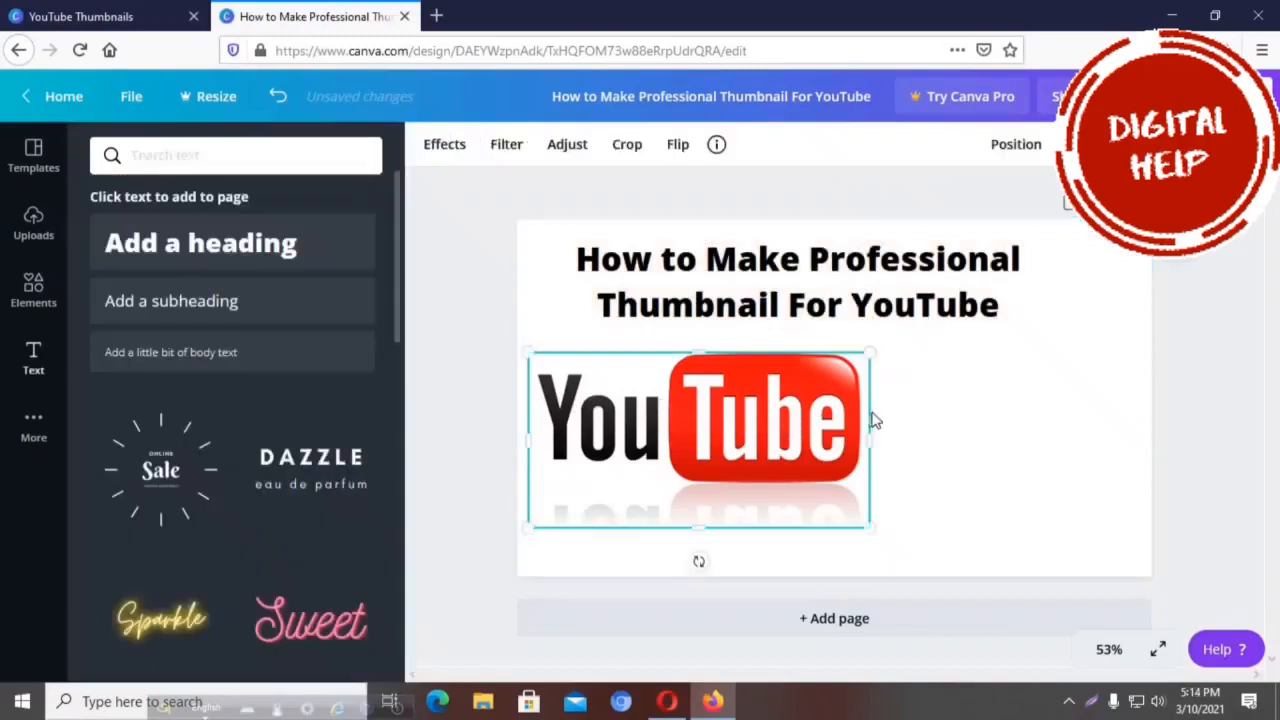
pyautogui.moveTo(786, 420); pyautogui.dragTo(909, 412)
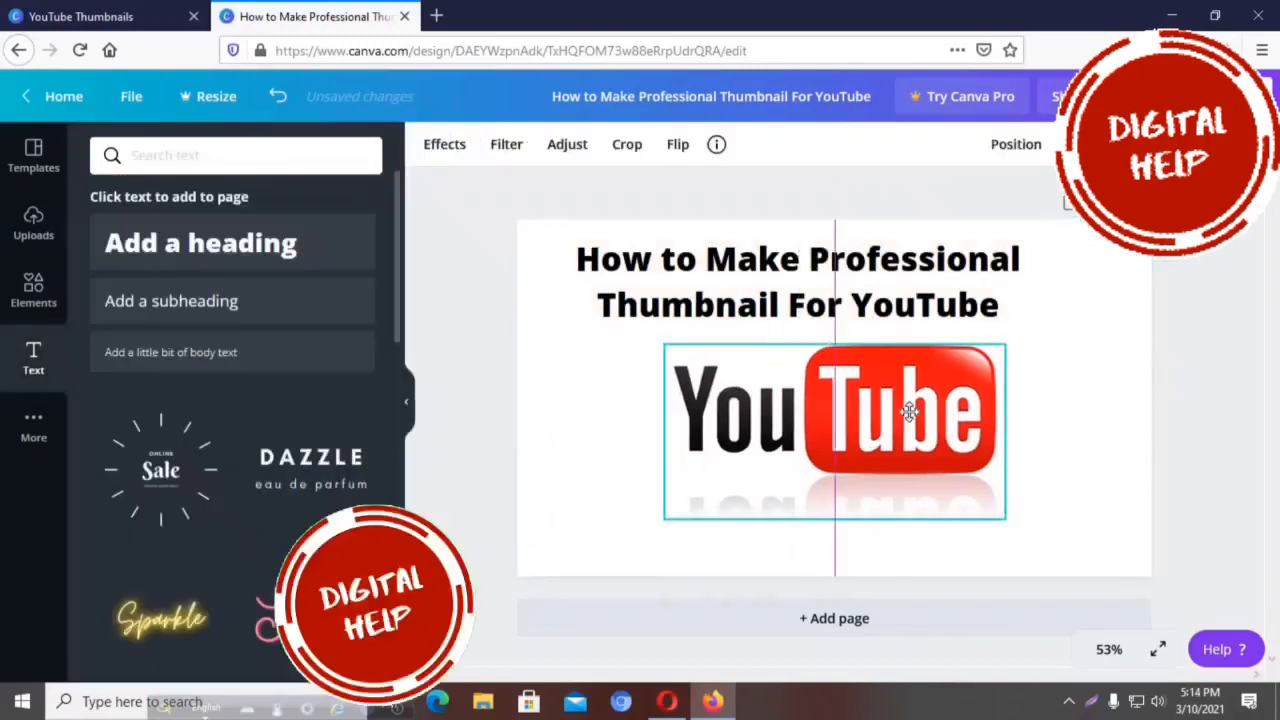
pyautogui.click(846, 291)
pyautogui.moveTo(846, 291); pyautogui.dragTo(851, 289)
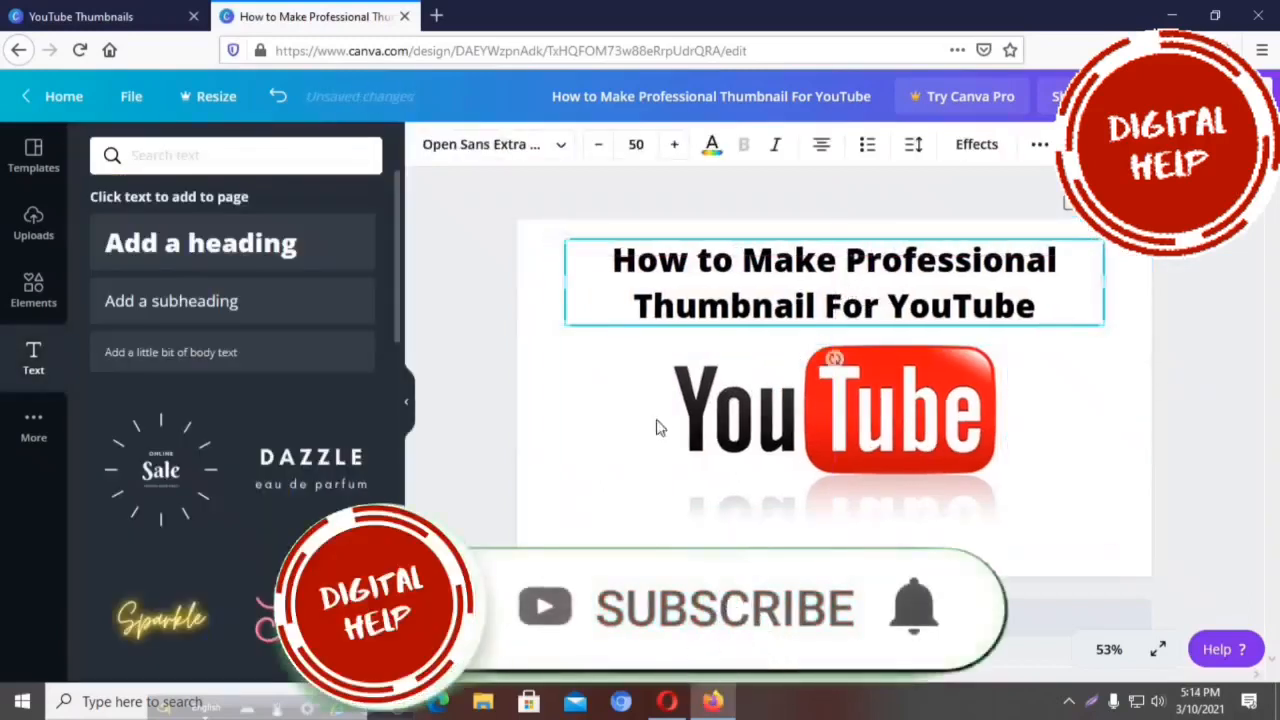
pyautogui.click(616, 443)
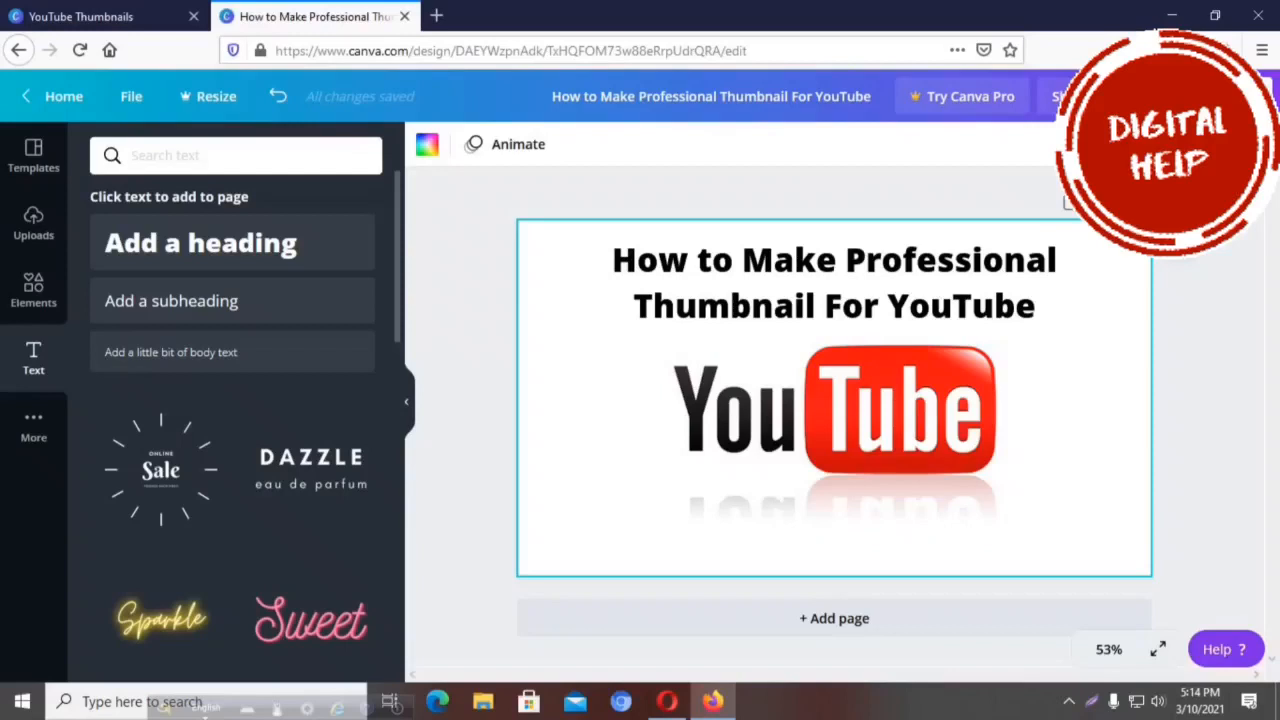
# Step: Download the thumbnail as a PNG, save the file to the computer and dismiss the post-scheduling offer
pyautogui.click(1165, 96)
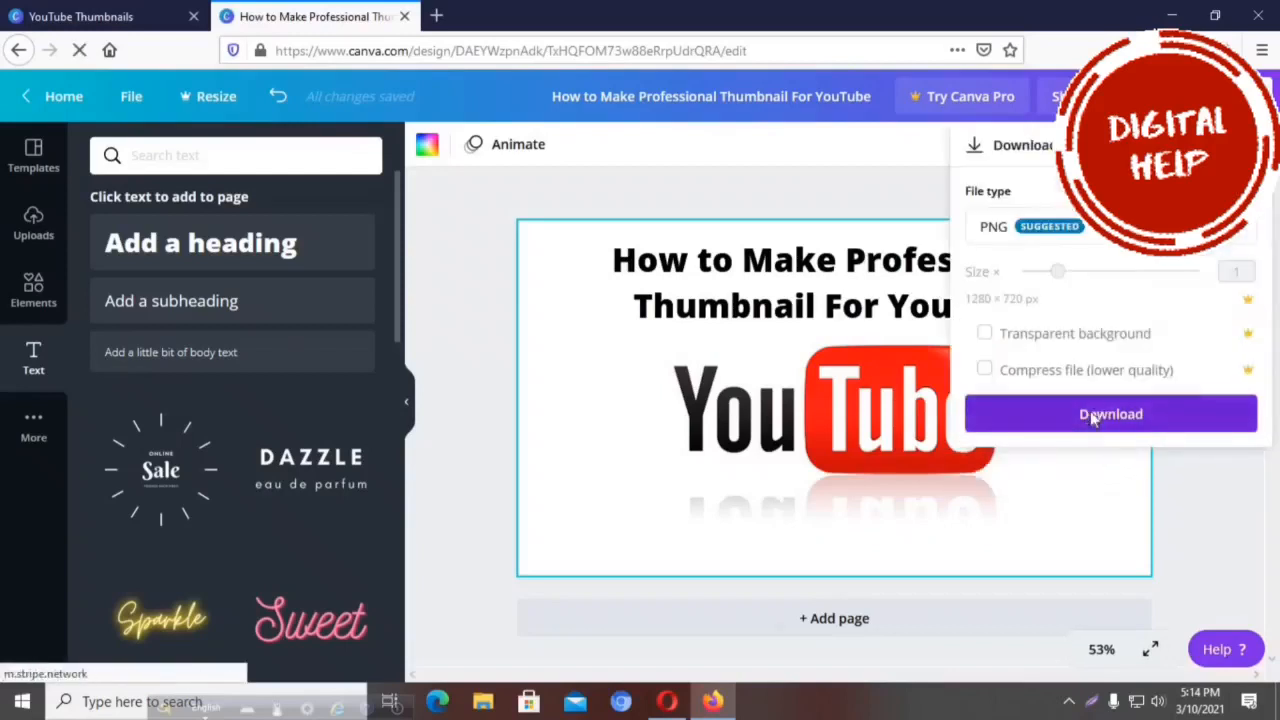
pyautogui.click(1092, 418)
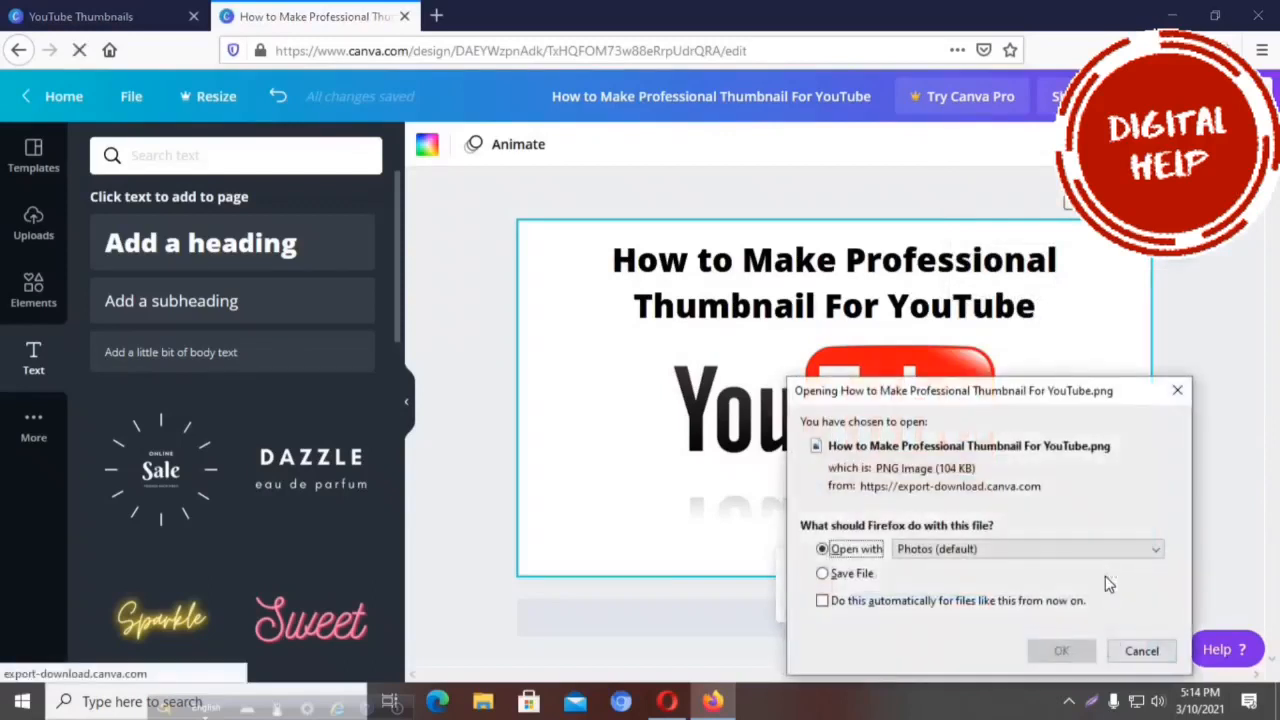
pyautogui.click(850, 574)
pyautogui.click(1061, 651)
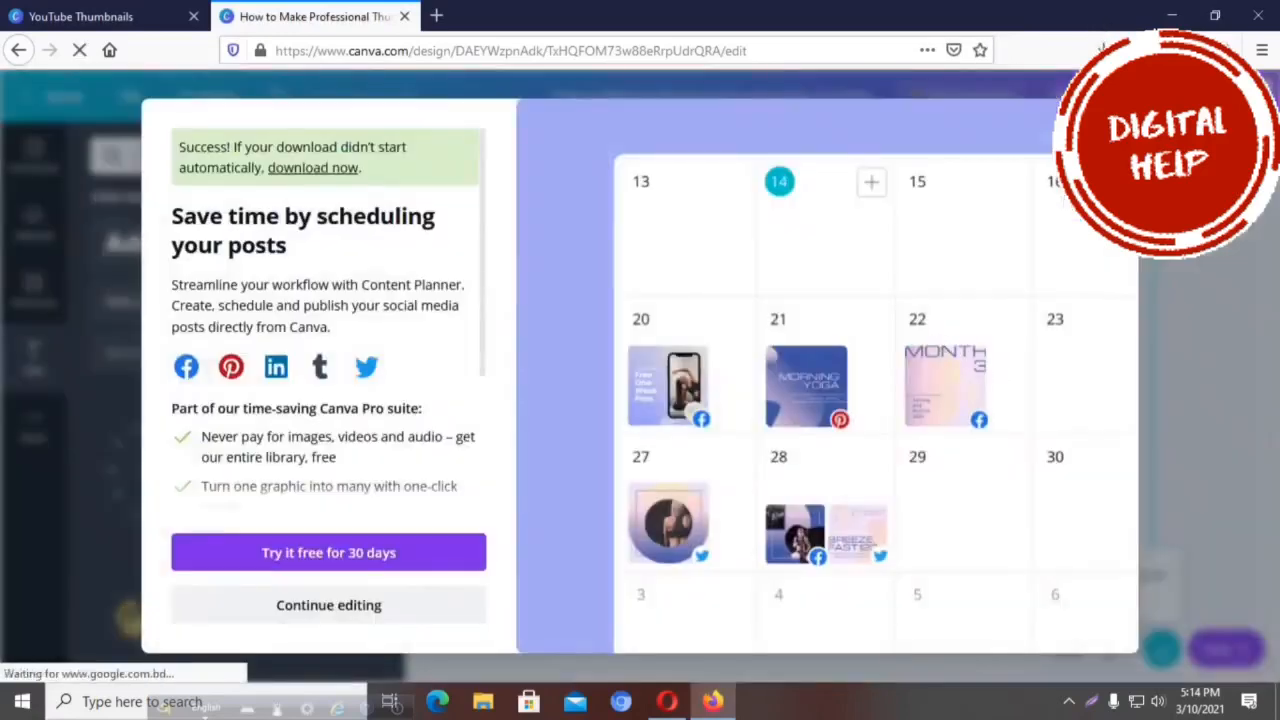
pyautogui.click(1114, 122)
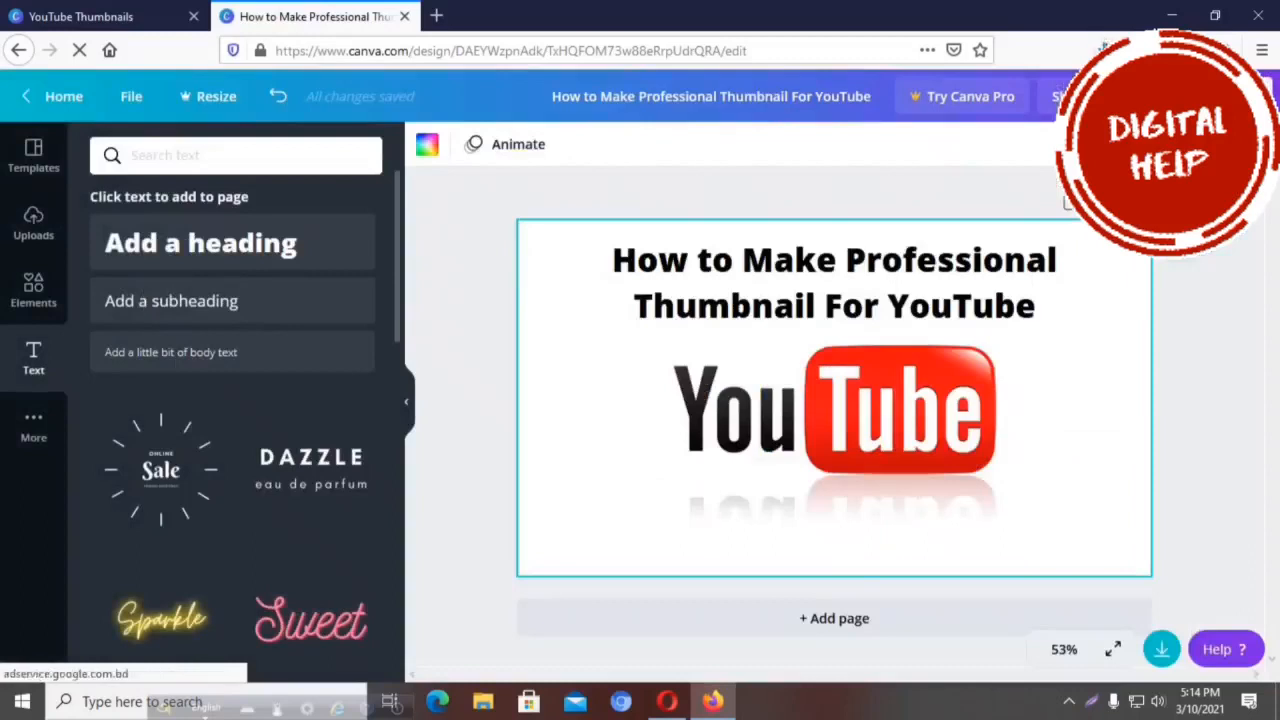
# Step: Open the saved file How to Make Professional Thumbnail For YouTube from the Downloads folder in the image viewer
pyautogui.click(1103, 49)
pyautogui.click(1092, 98)
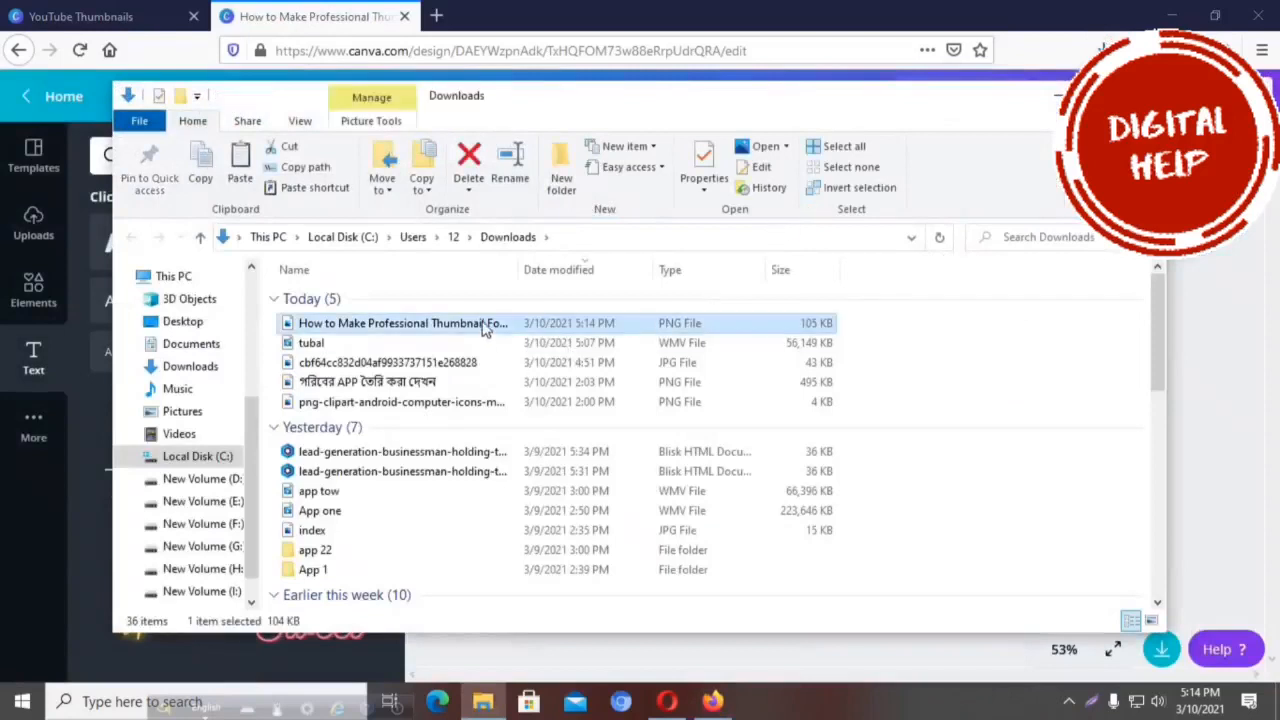
pyautogui.click(481, 322)
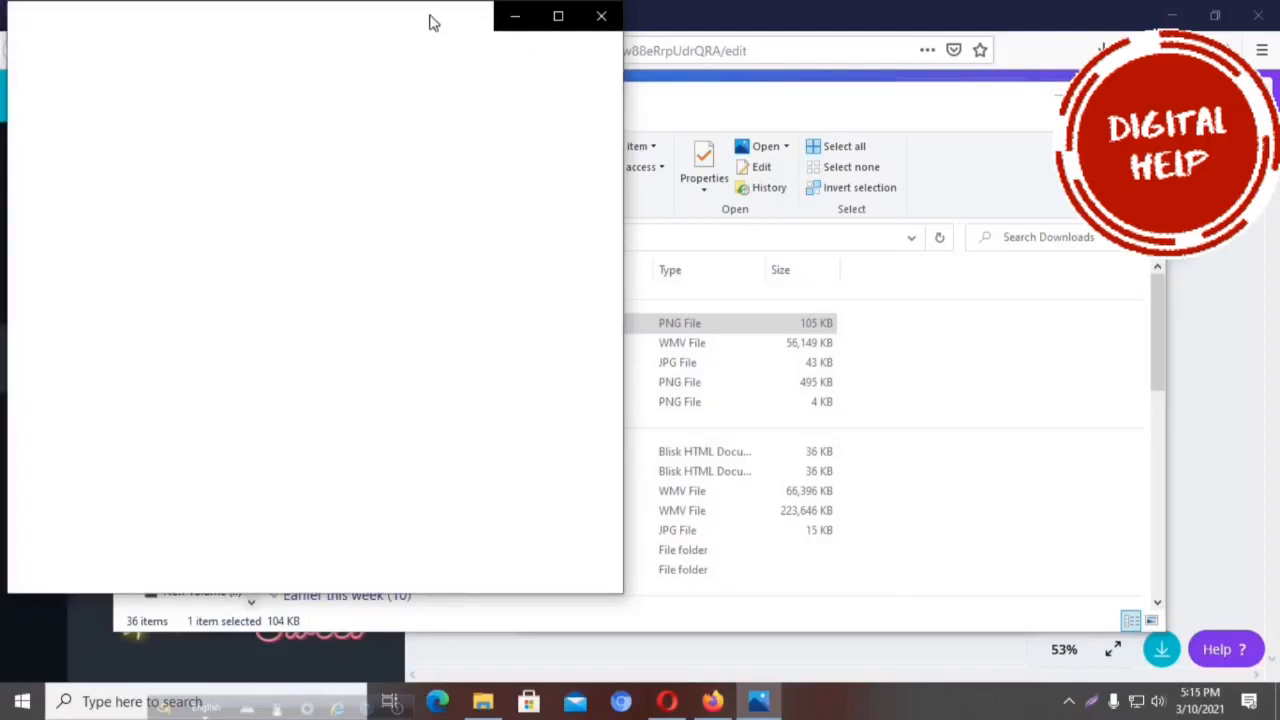
pyautogui.moveTo(431, 20); pyautogui.dragTo(672, 65)
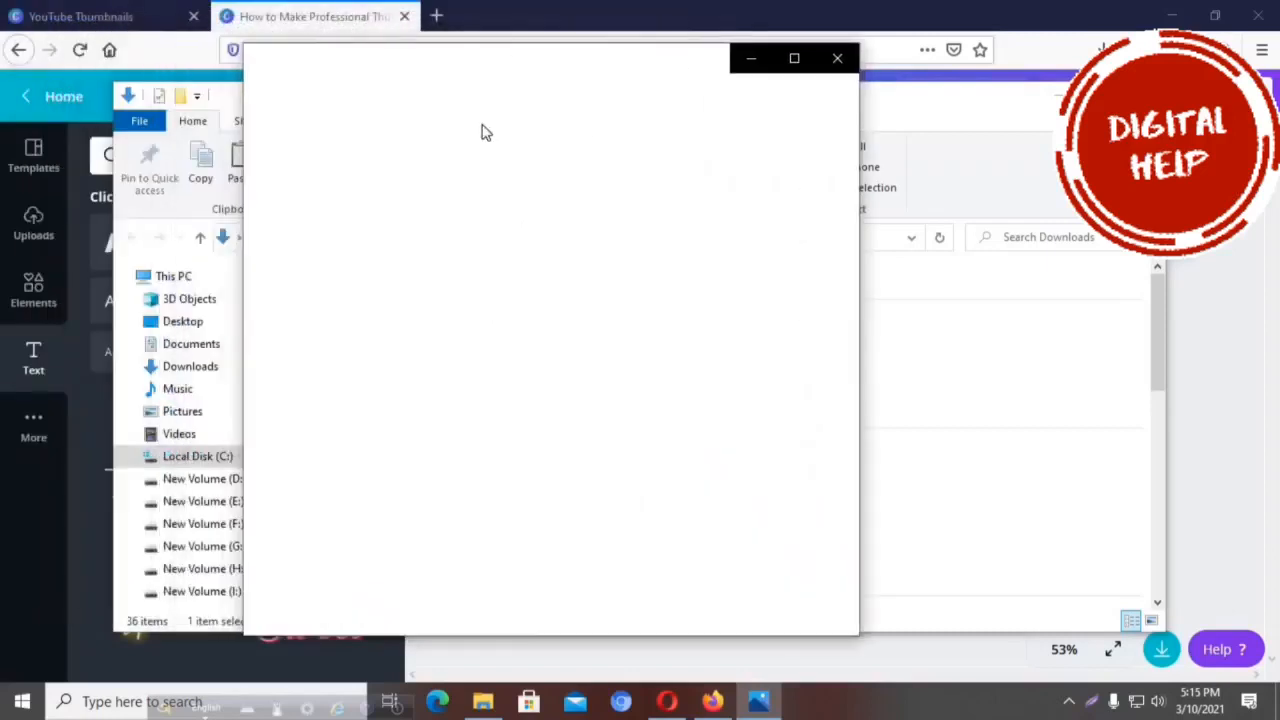